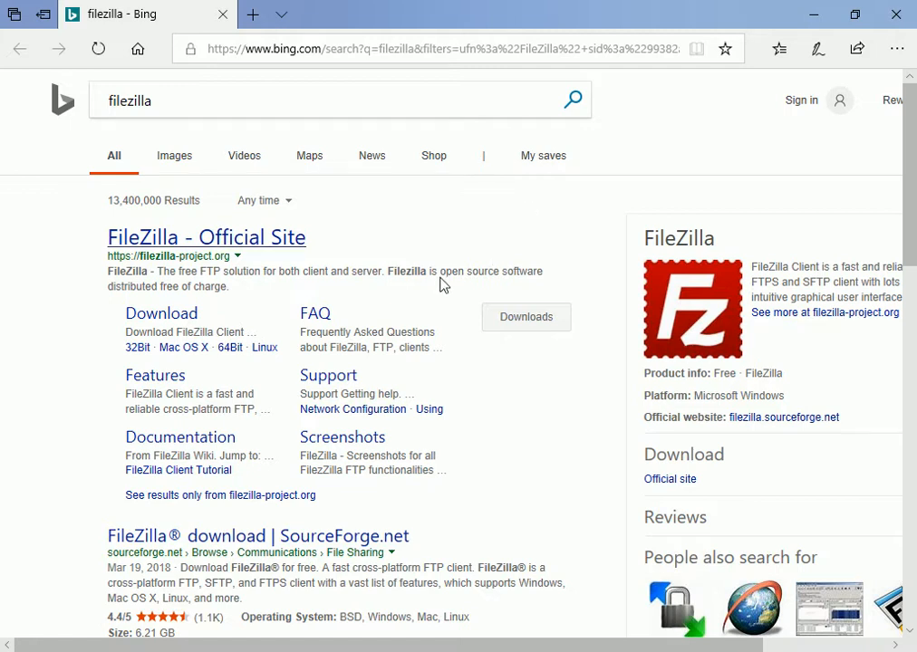
# Download the free edition of FileZilla Client for Windows (64bit) from the official site and save the installer
pyautogui.click(167, 319)
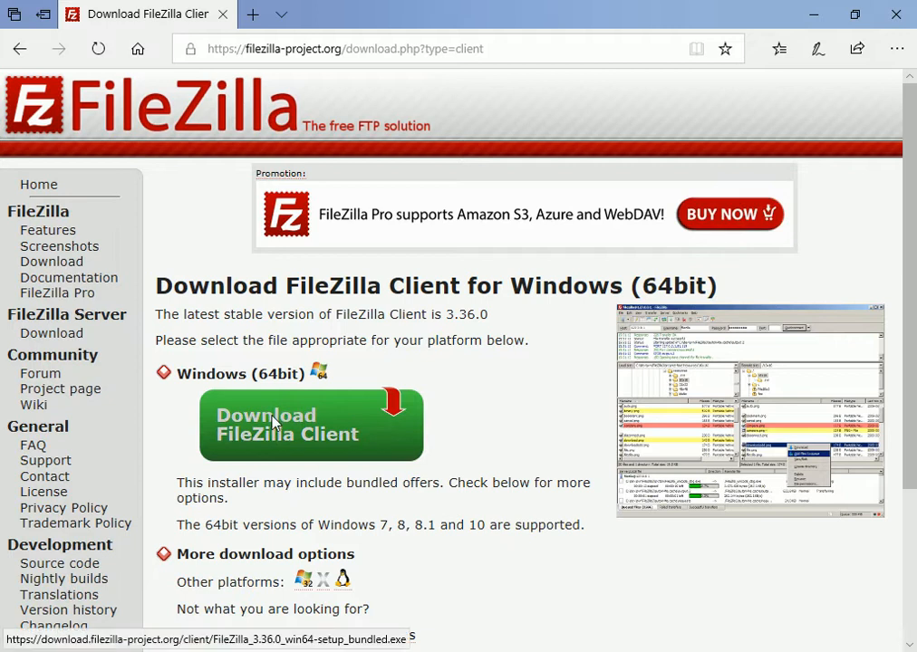
pyautogui.moveTo(177, 374); pyautogui.dragTo(306, 374)
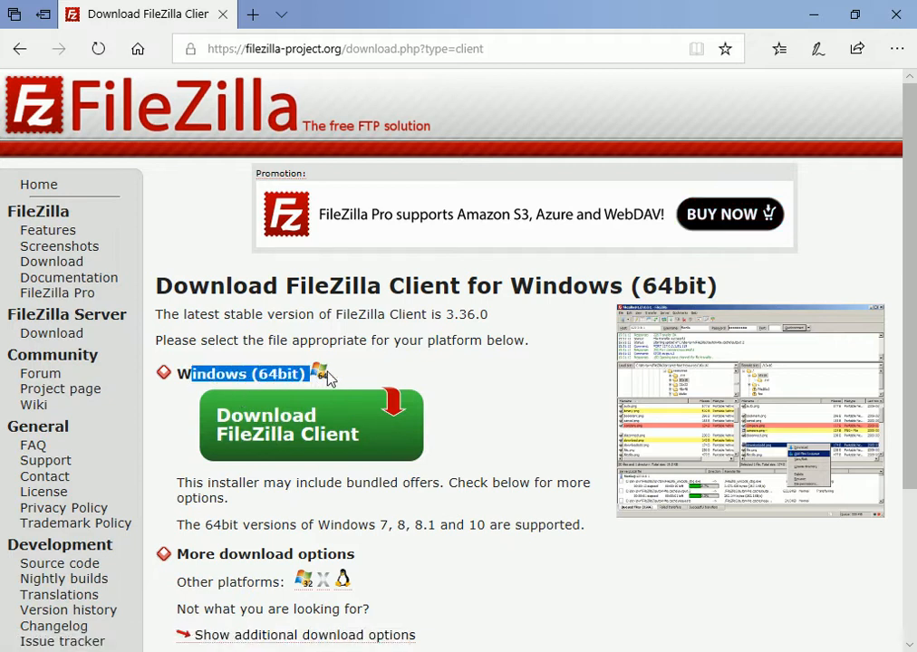
pyautogui.click(487, 391)
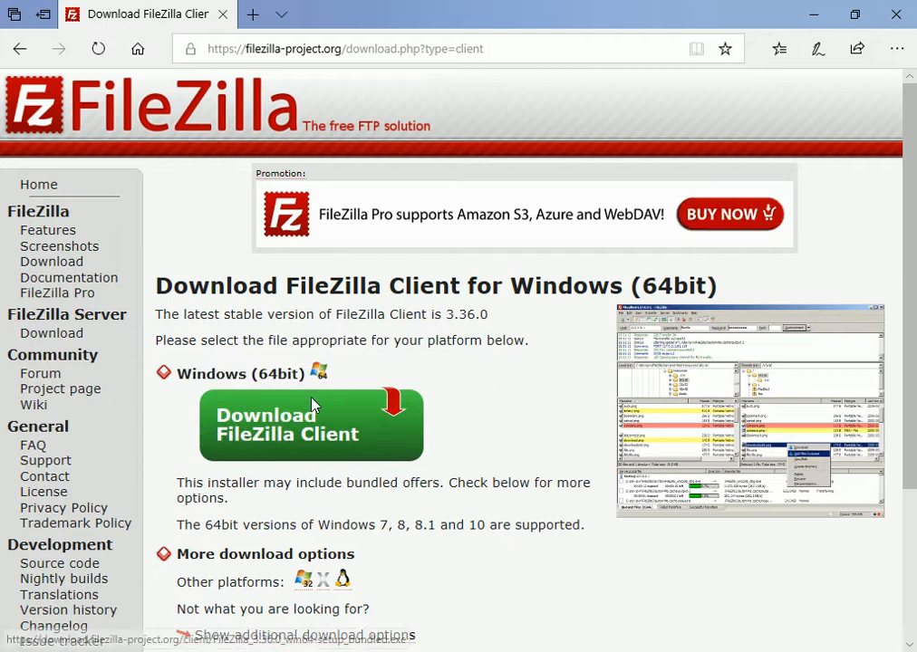
pyautogui.click(276, 432)
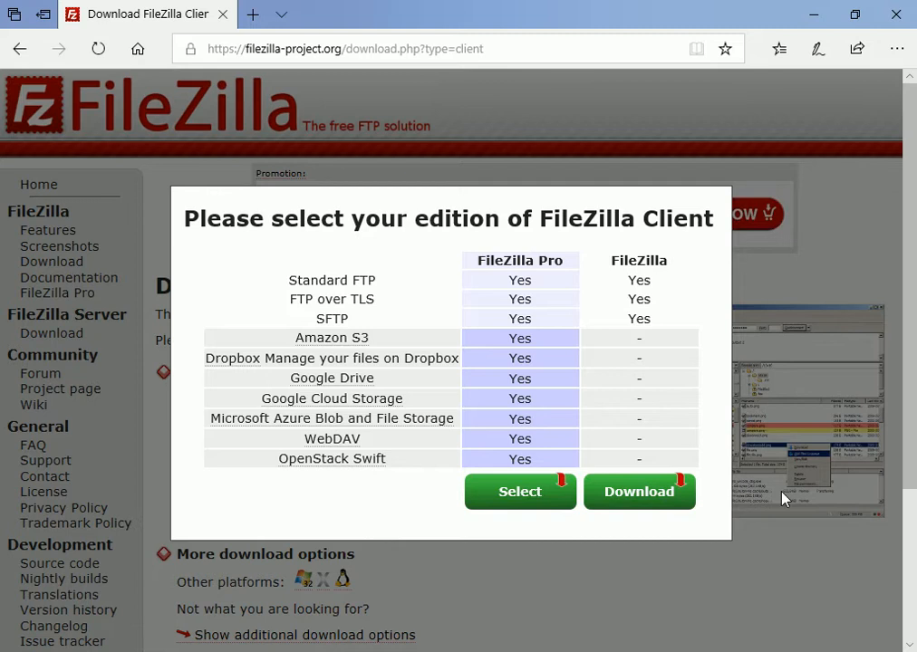
pyautogui.click(640, 494)
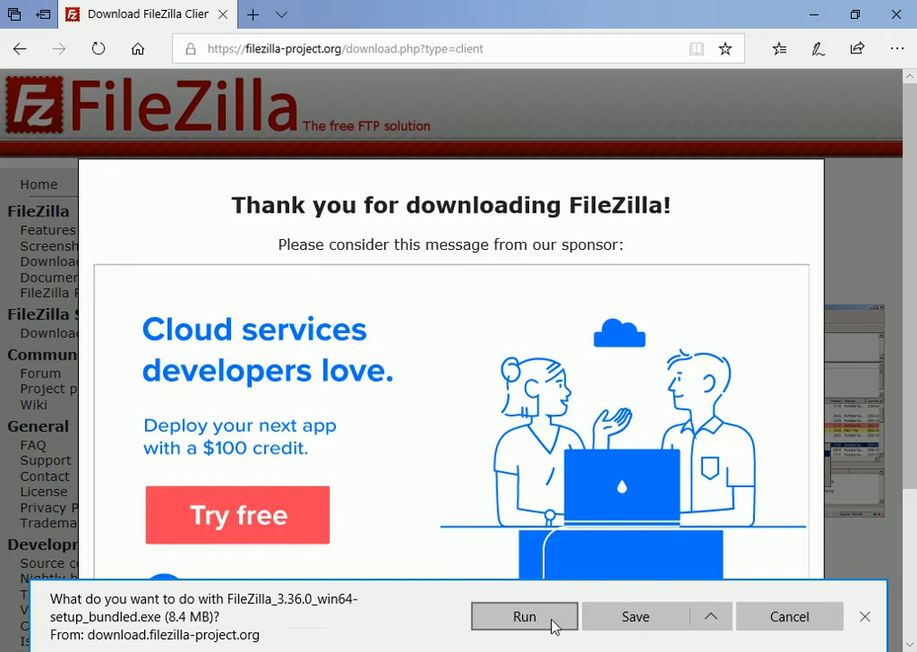
pyautogui.click(647, 623)
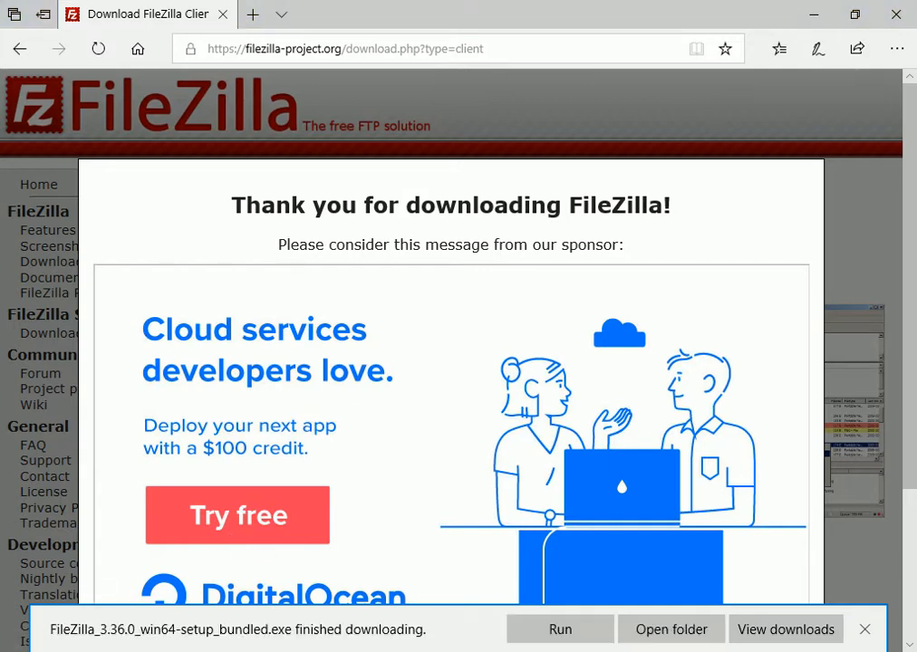
# Run FileZilla_3.36.0_win64-setup_bundled from the Downloads folder as administrator, choosing the current user account
pyautogui.click(654, 625)
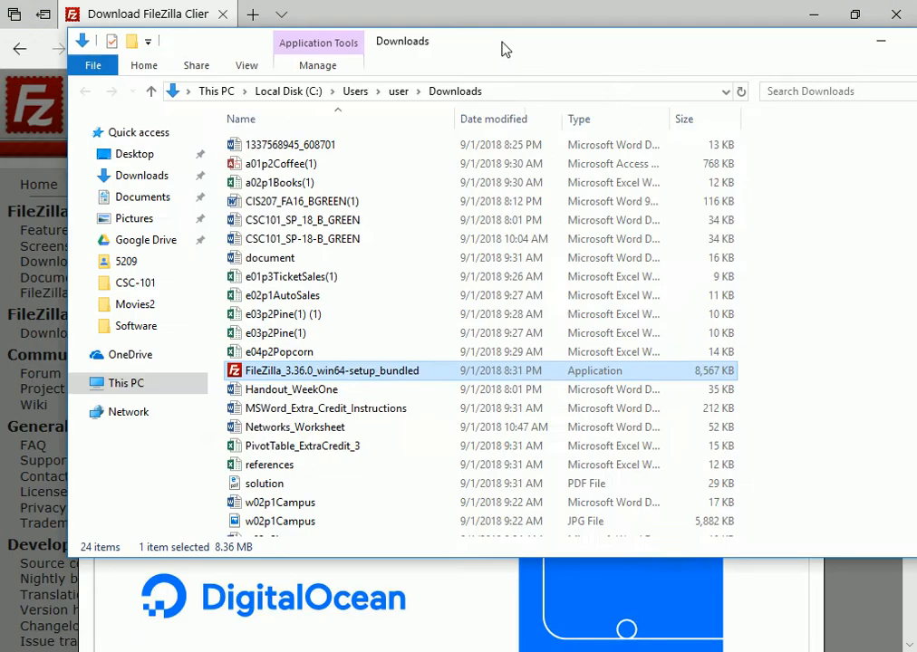
pyautogui.moveTo(506, 47); pyautogui.dragTo(503, 73)
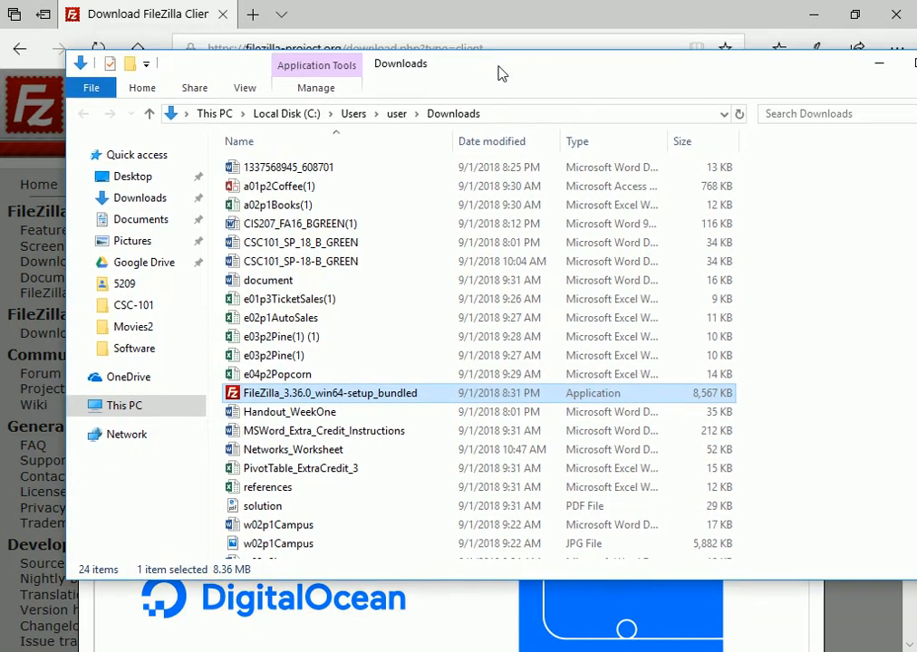
pyautogui.rightClick(320, 398)
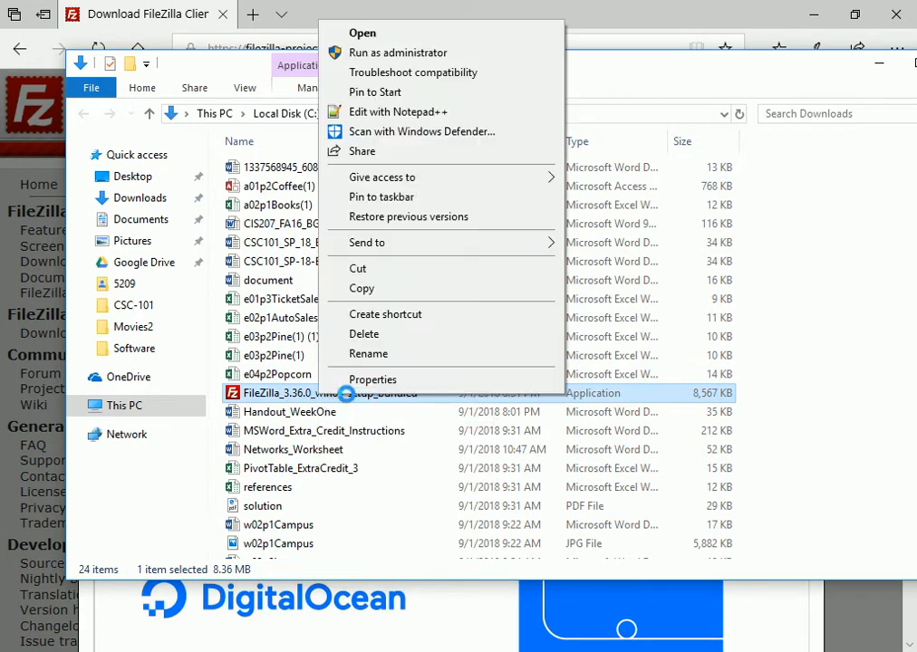
pyautogui.click(395, 58)
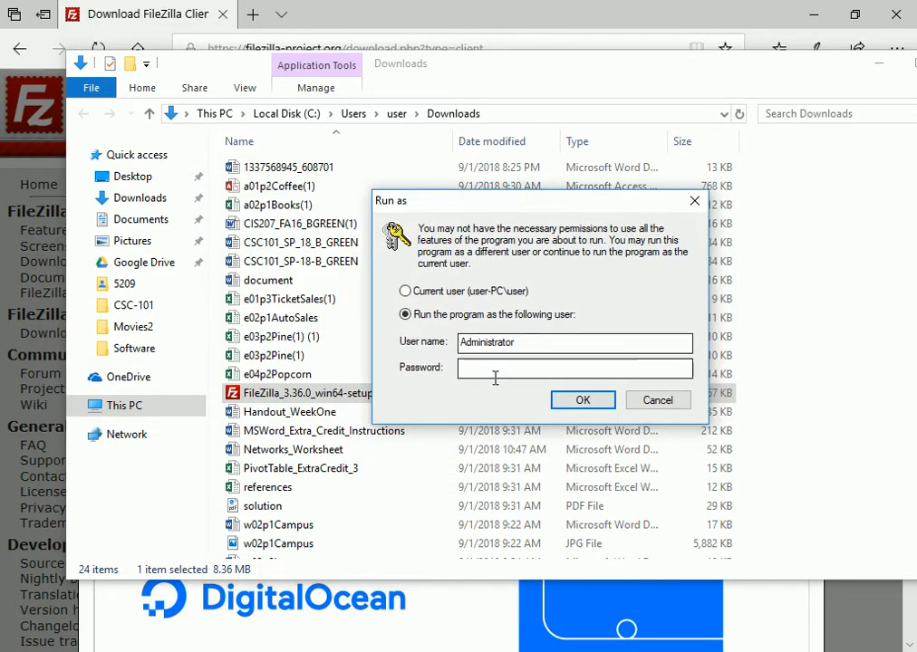
pyautogui.click(444, 294)
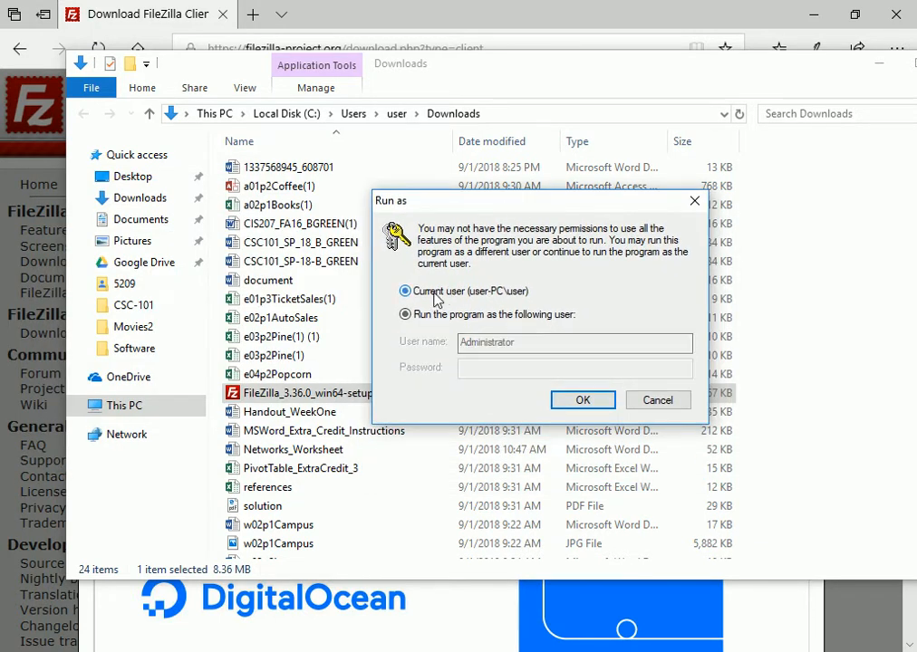
pyautogui.click(582, 401)
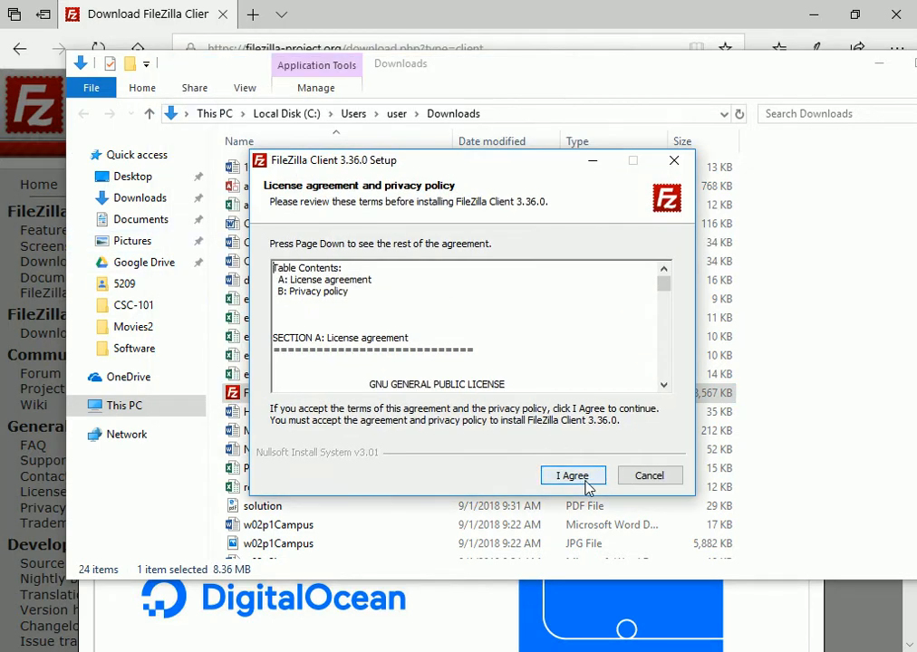
# Accept the FileZilla license agreement and privacy policy, and install the client only for the current user
pyautogui.moveTo(664, 281); pyautogui.dragTo(663, 371)
pyautogui.click(570, 475)
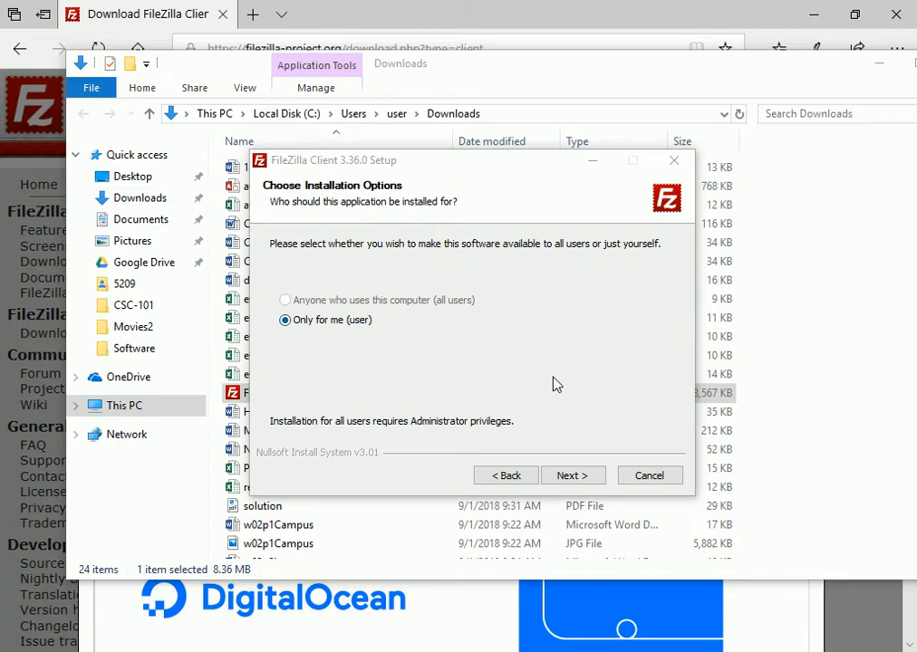
pyautogui.click(569, 477)
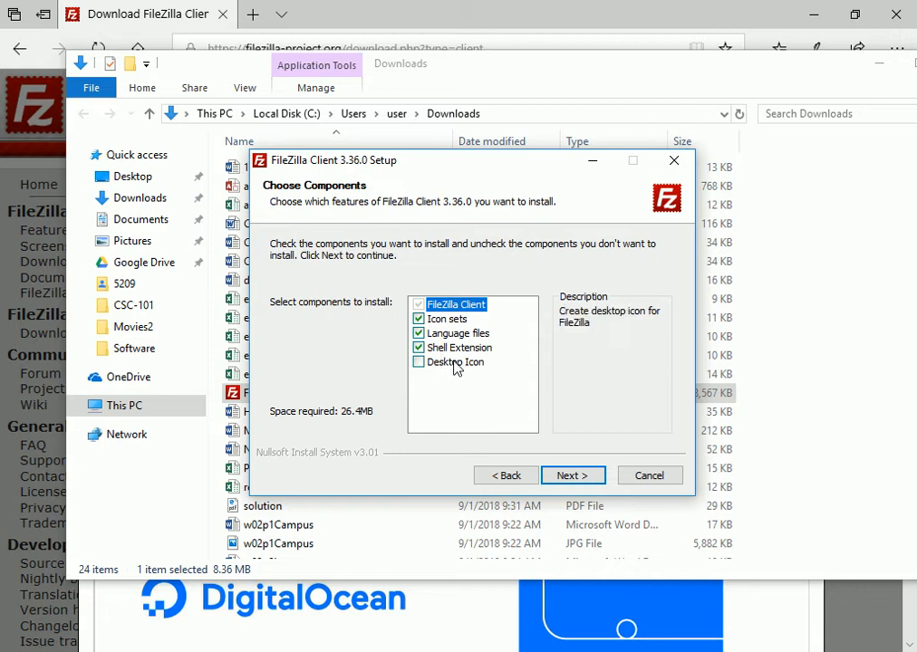
# Accept the default components, the destination C:\Program Files\FileZilla FTP Client and the Start Menu folder FileZilla FTP Client
pyautogui.click(455, 364)
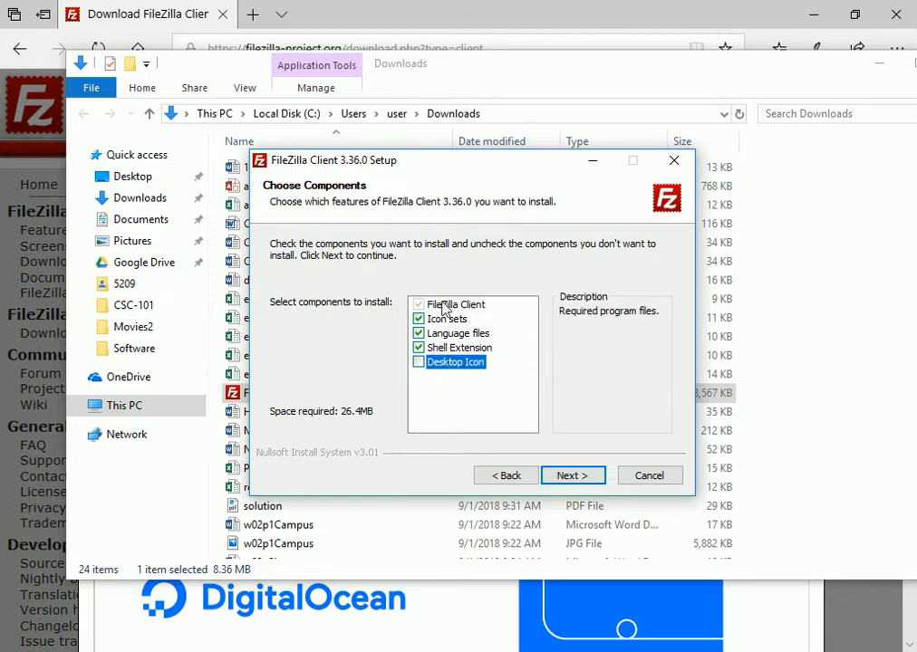
pyautogui.click(598, 478)
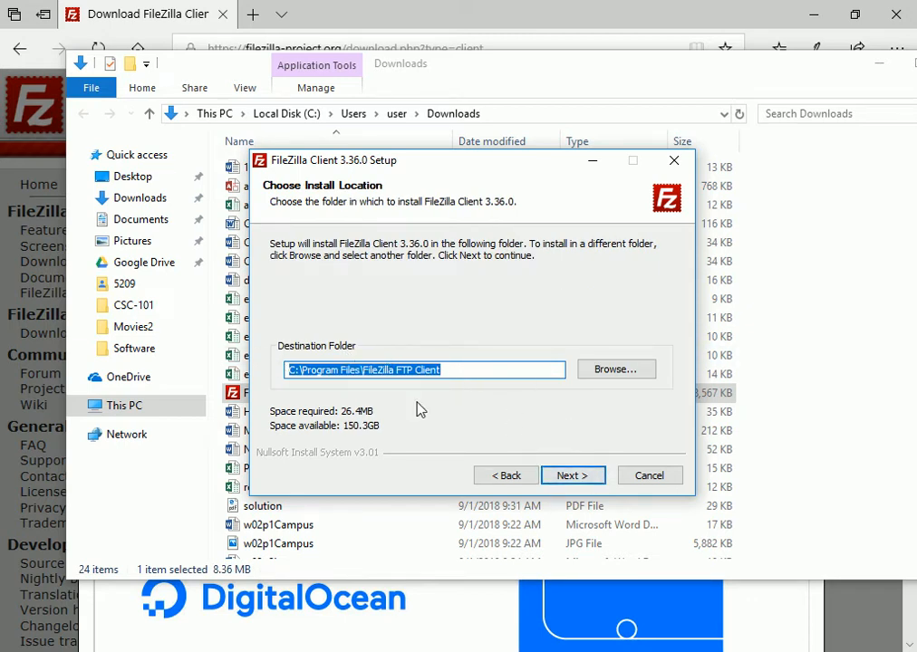
pyautogui.click(573, 476)
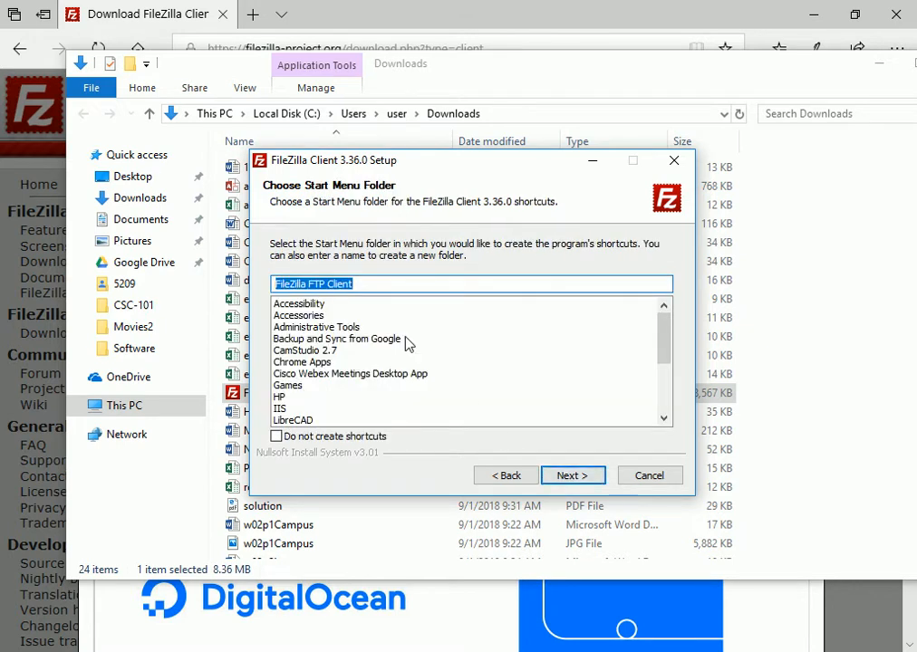
pyautogui.moveTo(366, 284); pyautogui.dragTo(238, 284)
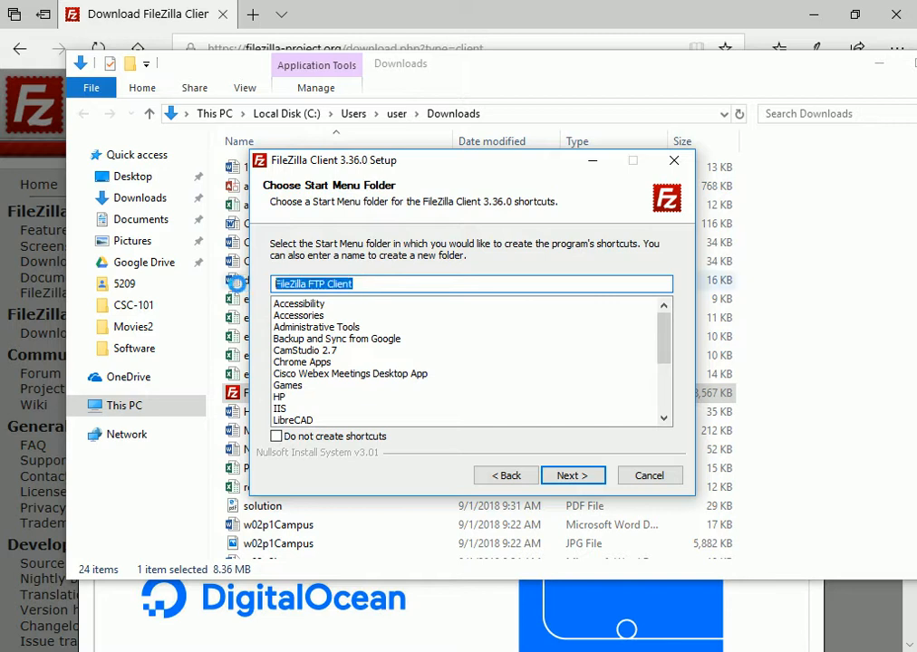
pyautogui.click(417, 289)
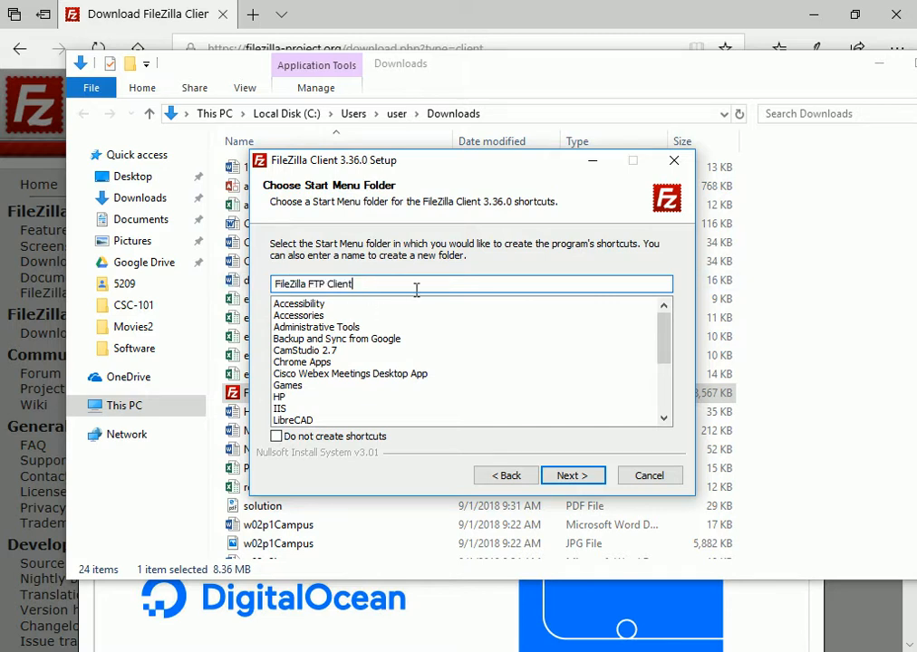
pyautogui.click(578, 480)
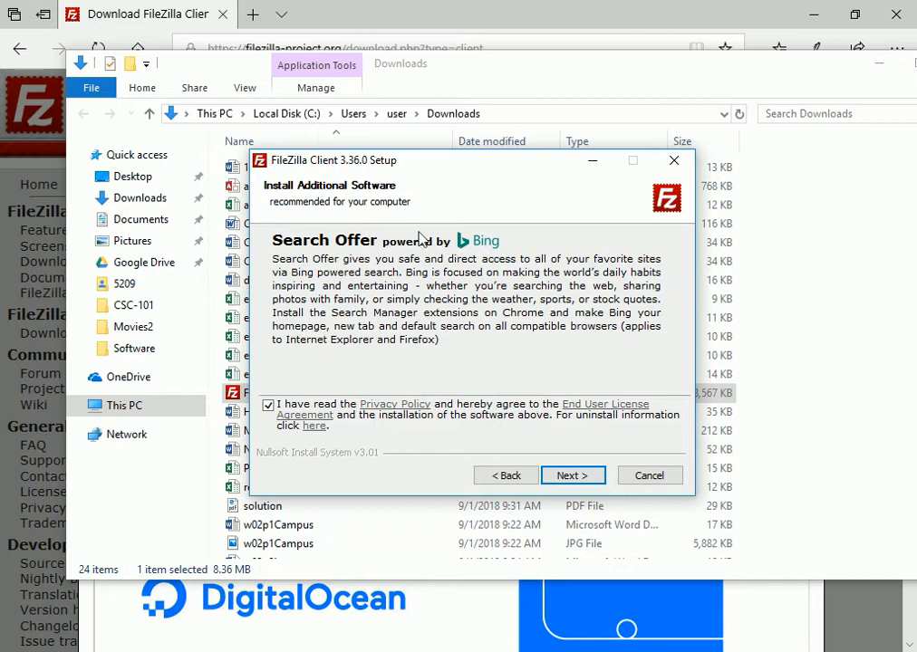
# Decline the bundled Bing search offer, then finish the installation with FileZilla started and its welcome message dismissed
pyautogui.click(268, 405)
pyautogui.click(567, 475)
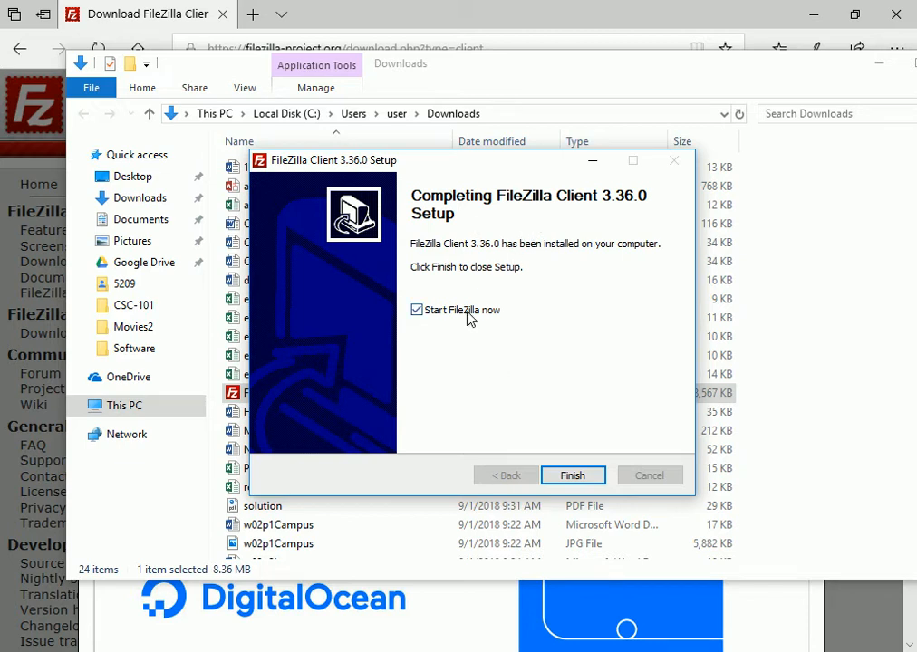
pyautogui.click(571, 475)
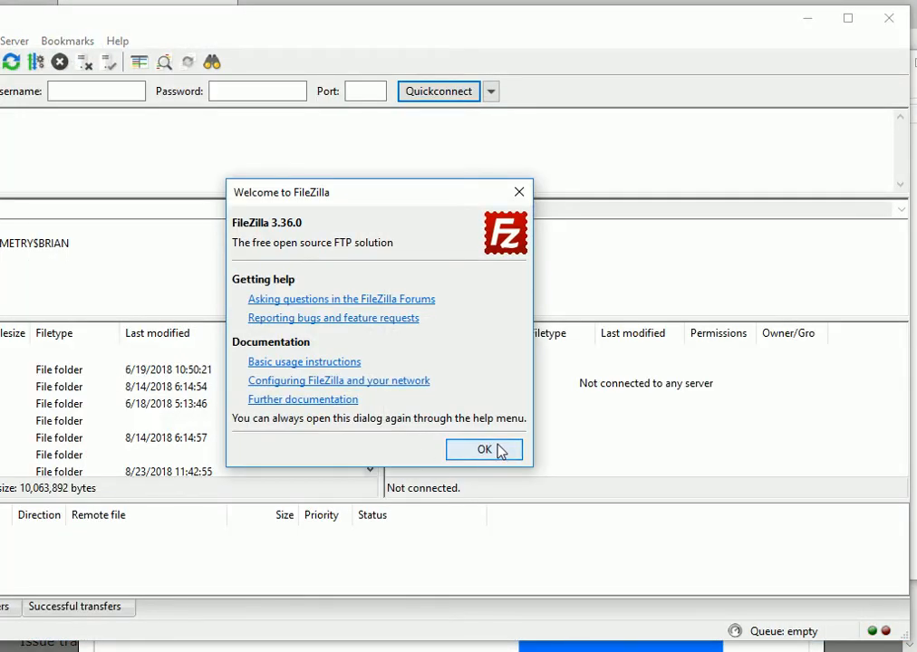
pyautogui.click(484, 449)
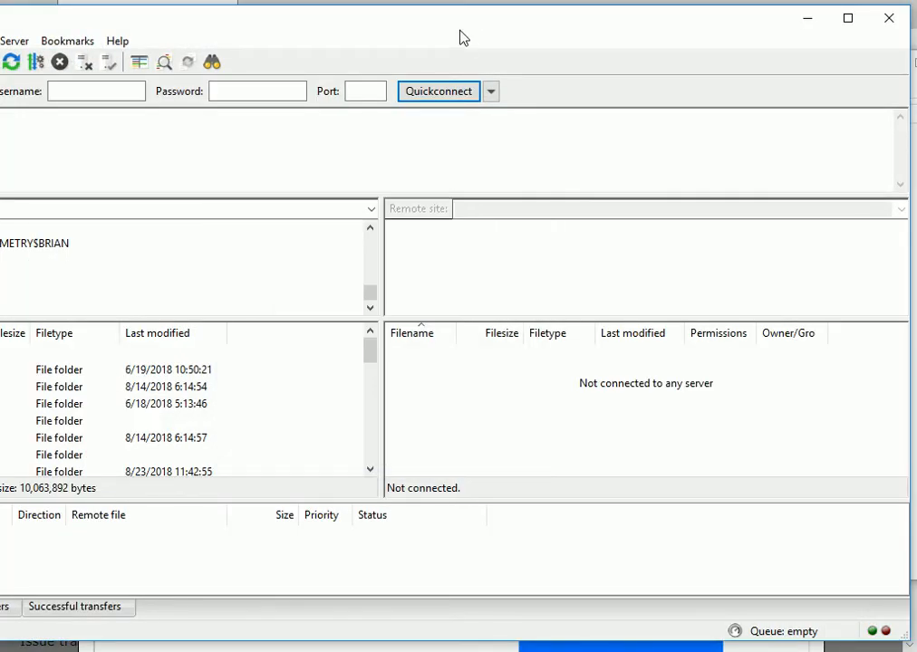
# Restore and reposition the FileZilla window on the desktop, and minimize the Downloads folder and browser windows
pyautogui.doubleClick(450, 33)
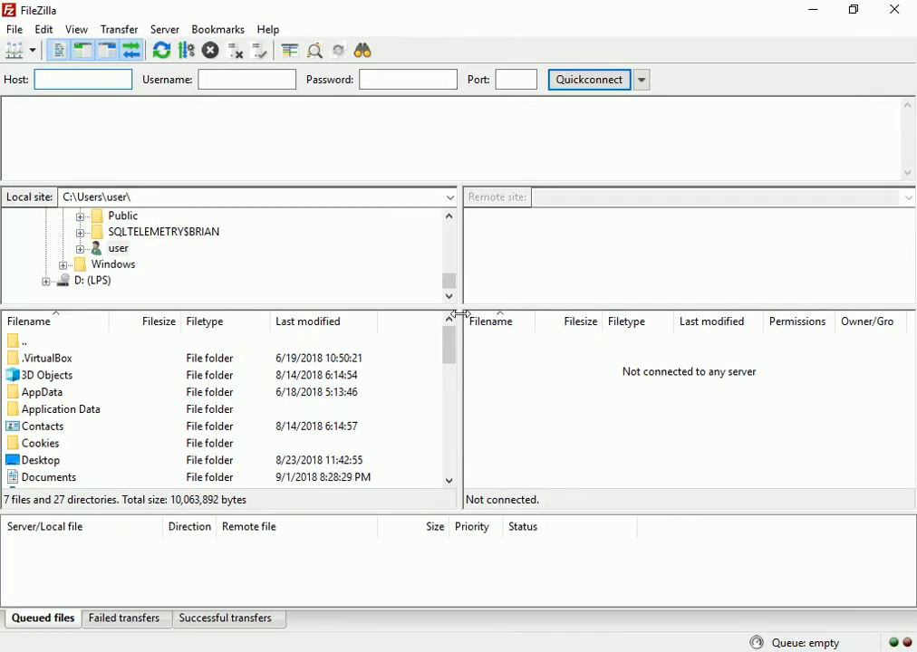
pyautogui.moveTo(317, 18); pyautogui.dragTo(308, 50)
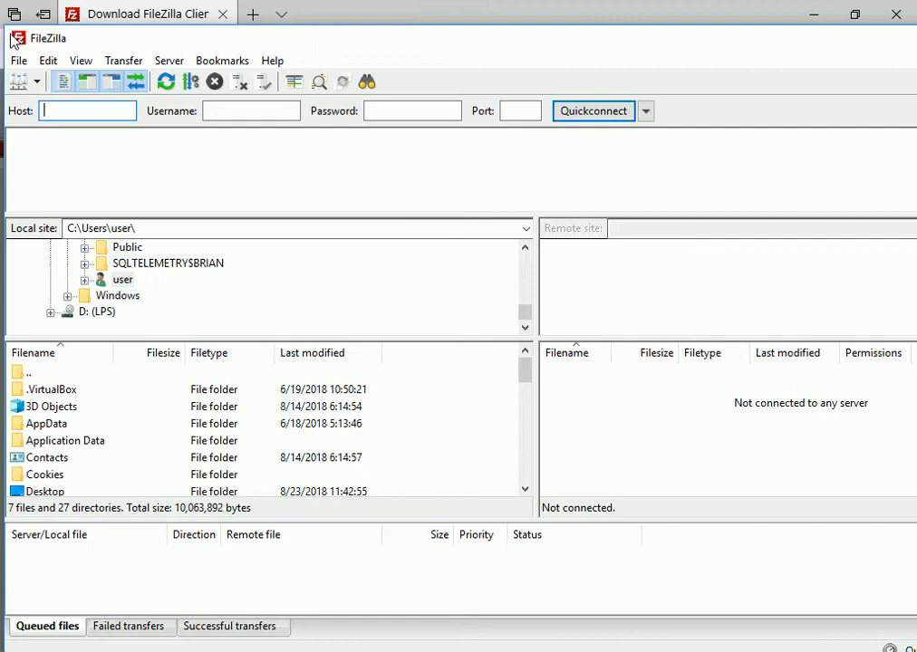
pyautogui.moveTo(7, 29); pyautogui.dragTo(159, 120)
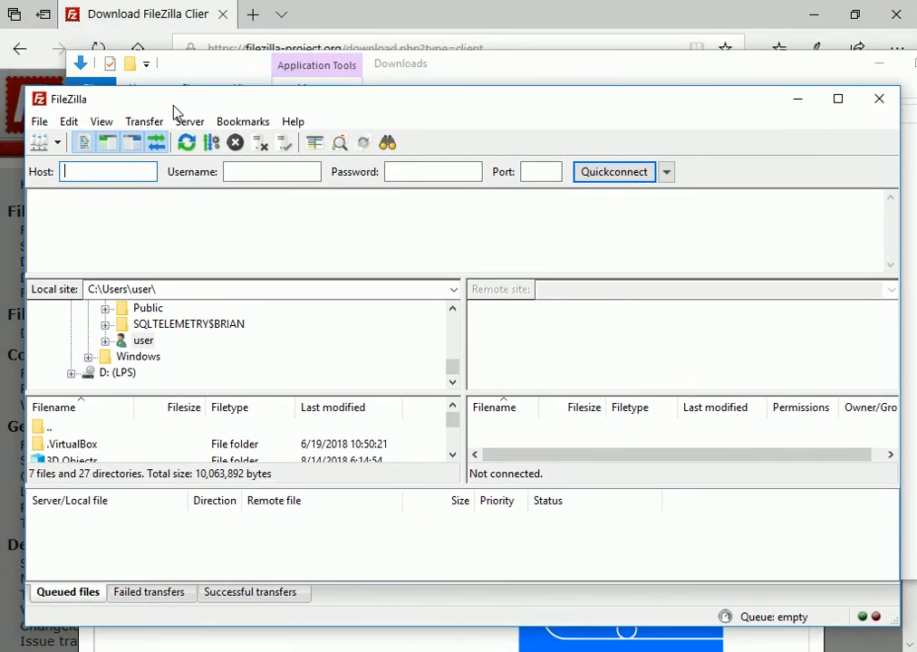
pyautogui.click(865, 62)
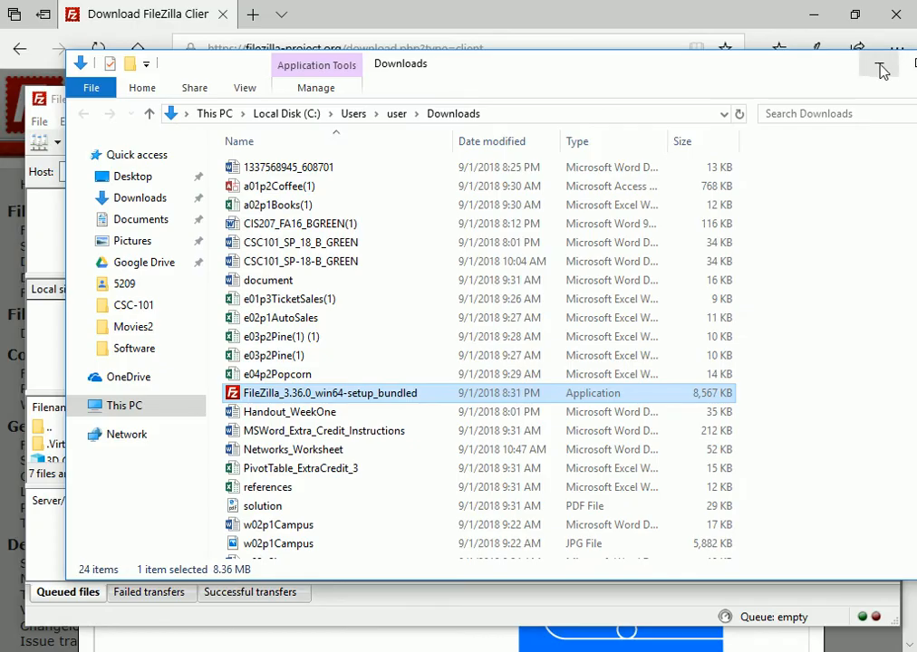
pyautogui.click(878, 66)
pyautogui.click(878, 71)
pyautogui.click(814, 17)
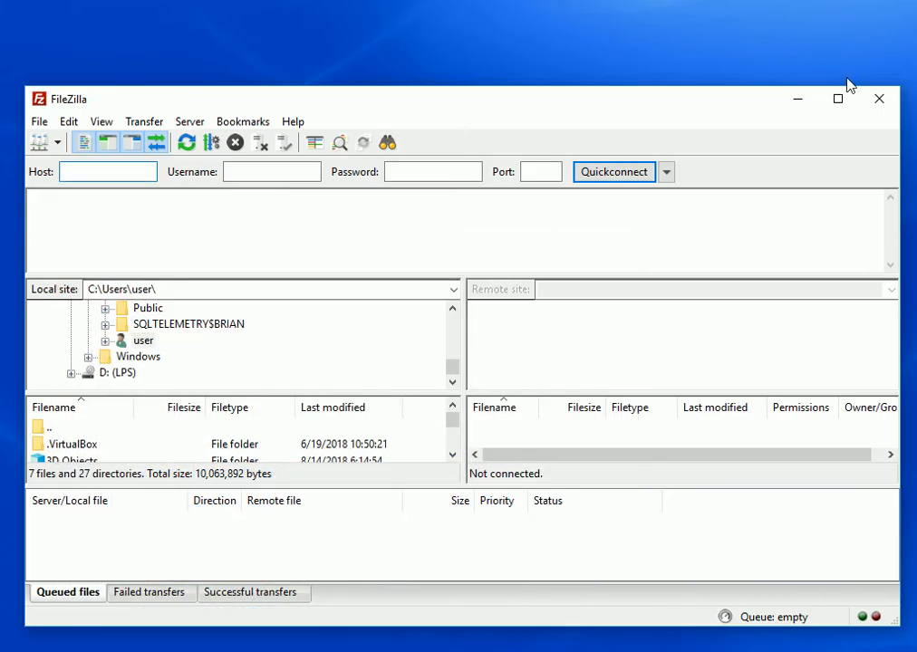
pyautogui.moveTo(743, 107); pyautogui.dragTo(740, 100)
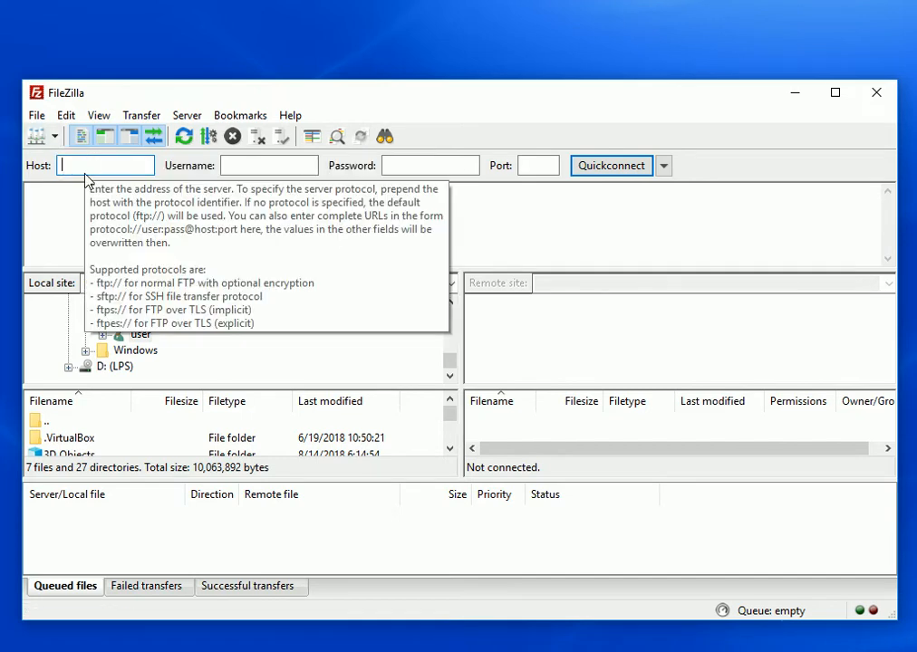
pyautogui.click(251, 165)
pyautogui.click(415, 165)
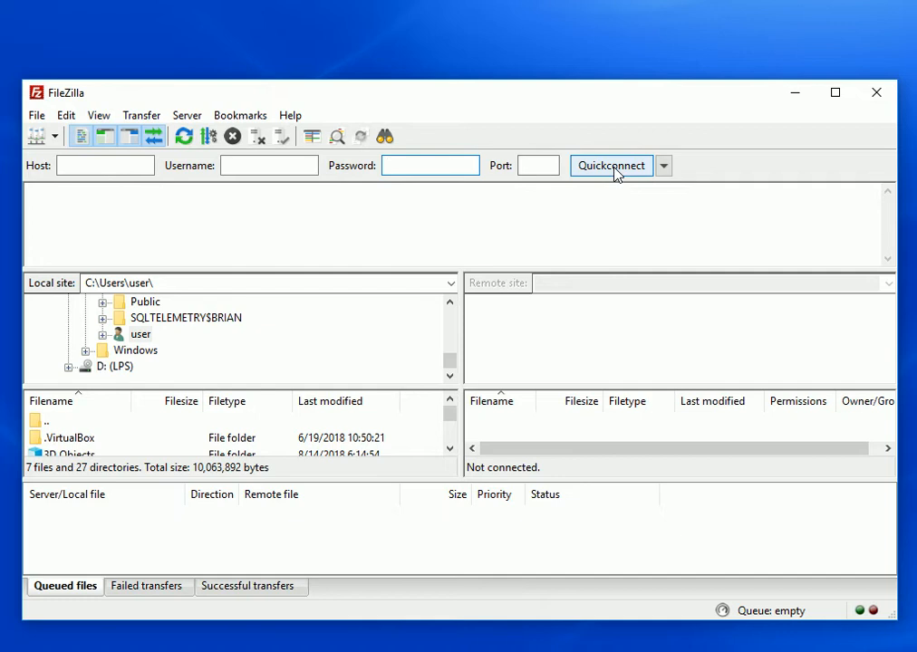
pyautogui.click(54, 136)
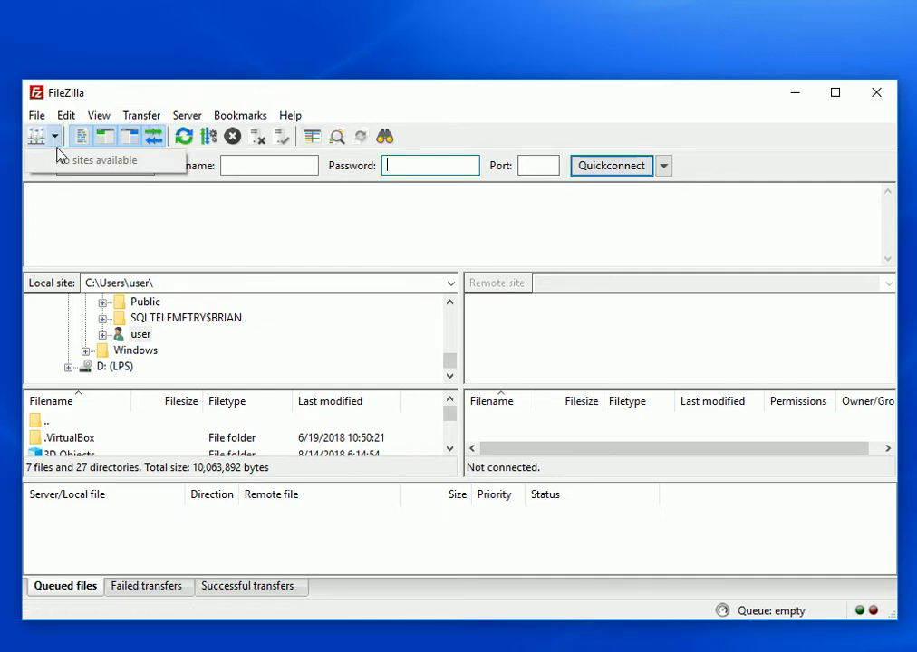
# Create a new site named Cengage under My Sites in the Site Manager
pyautogui.click(36, 115)
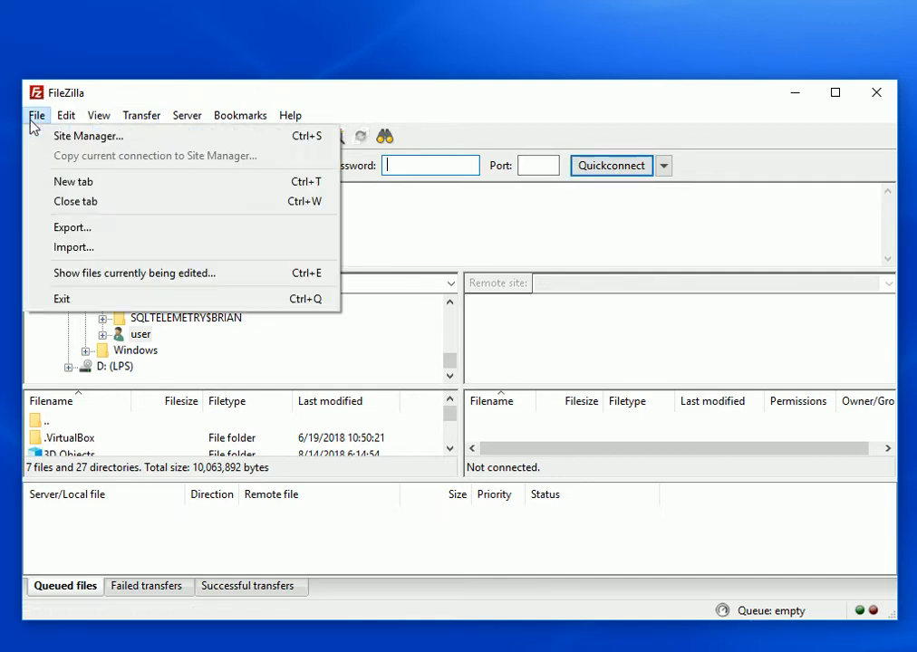
pyautogui.click(87, 137)
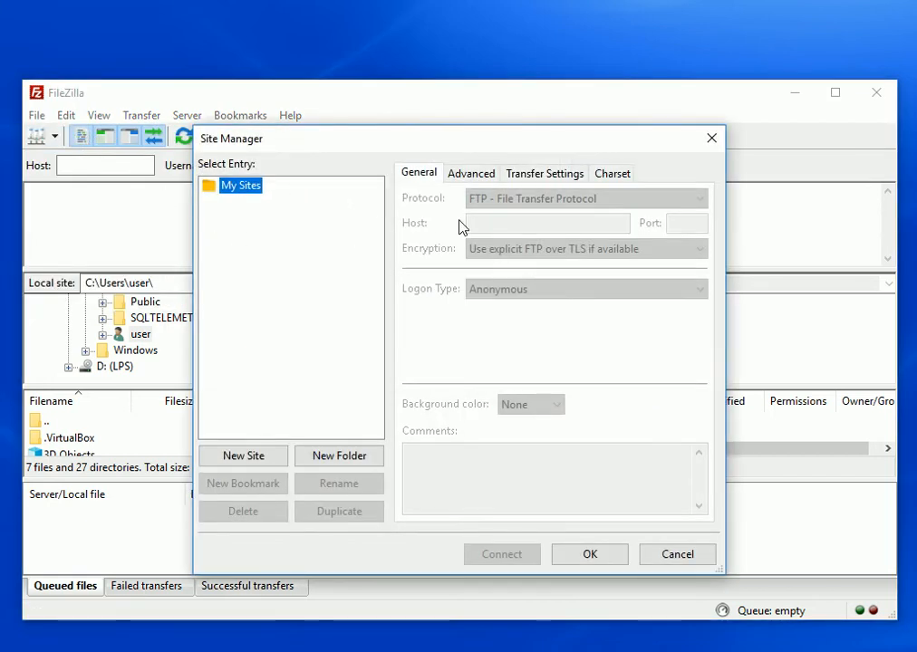
pyautogui.click(236, 453)
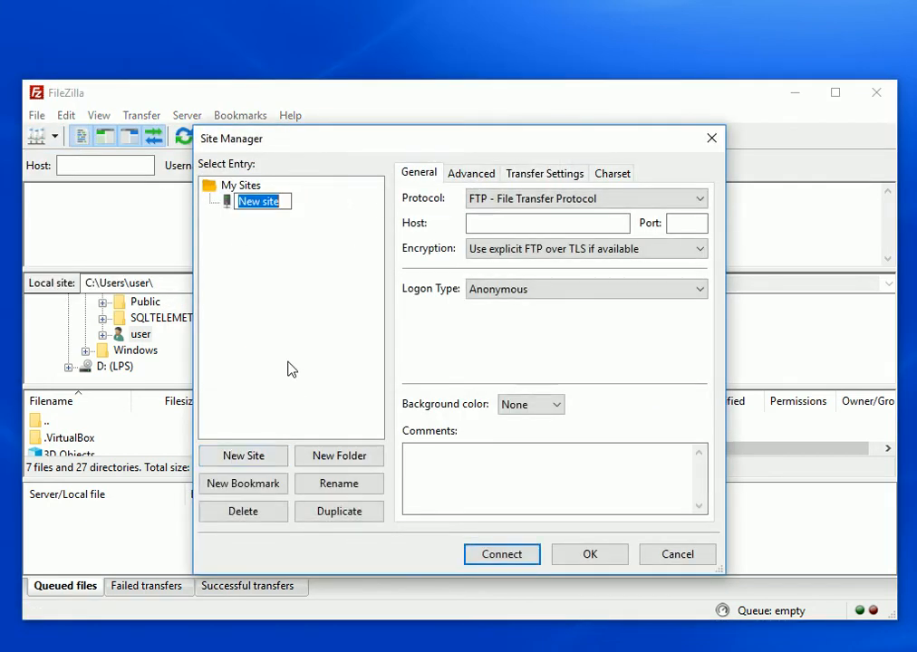
pyautogui.write('Cengage')
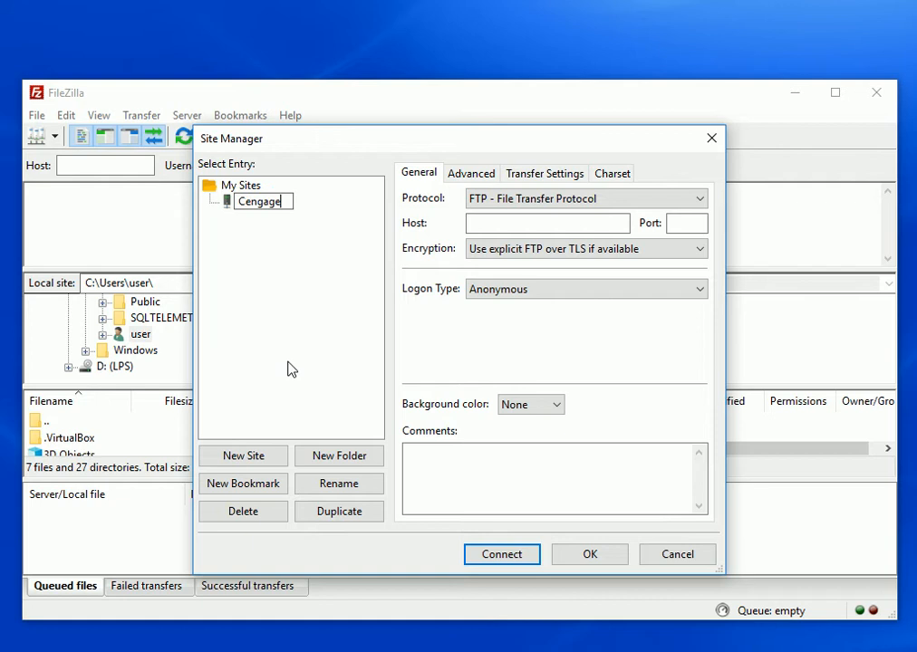
# Look up the FTP address and login in the Word document, and set the Cengage site's host to ftp.cengage.com
pyautogui.press('Return')
pyautogui.click(511, 225)
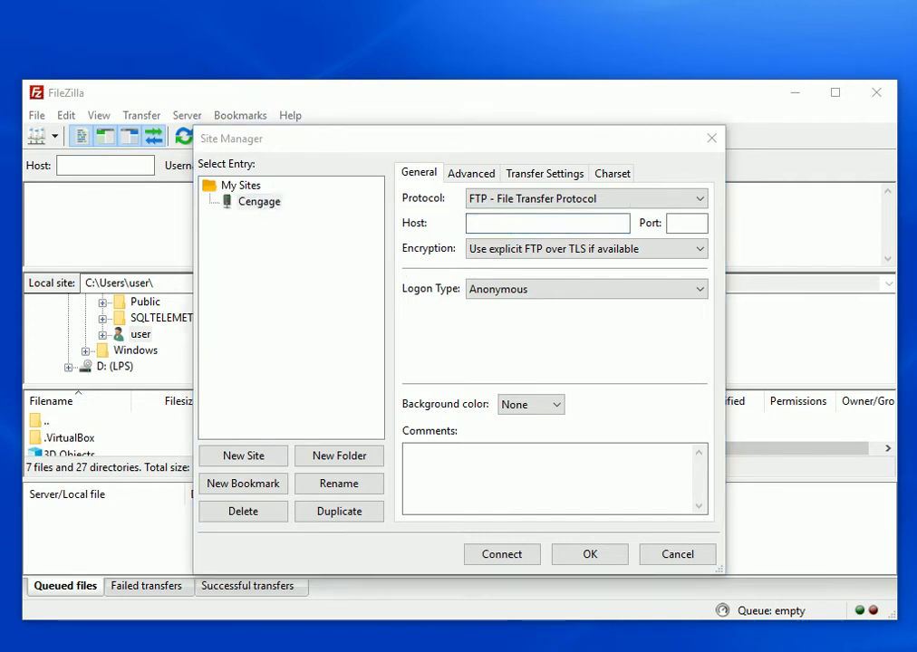
pyautogui.moveTo(0, 187); pyautogui.dragTo(495, 124)
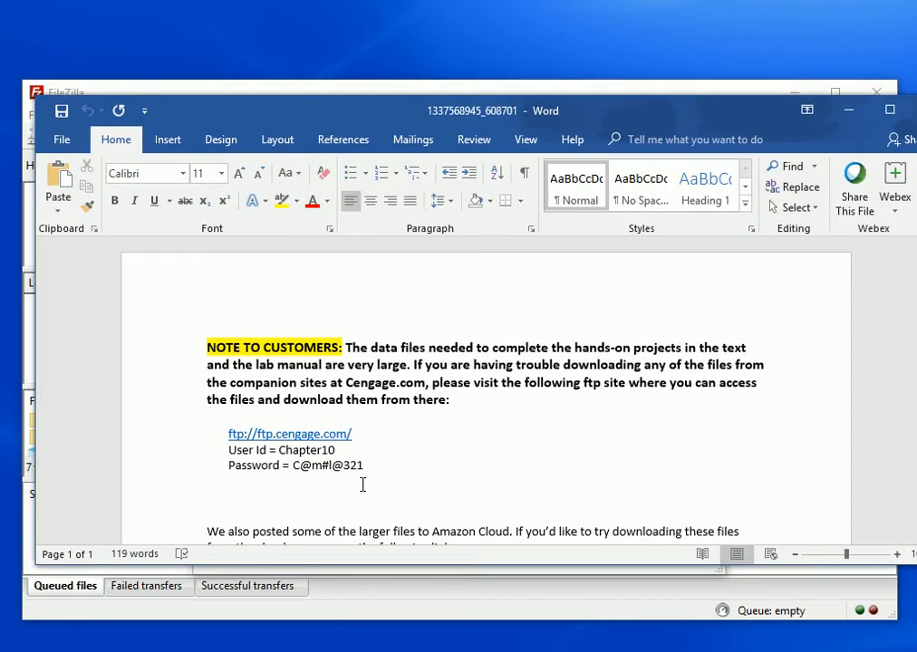
pyautogui.moveTo(372, 458); pyautogui.dragTo(222, 440)
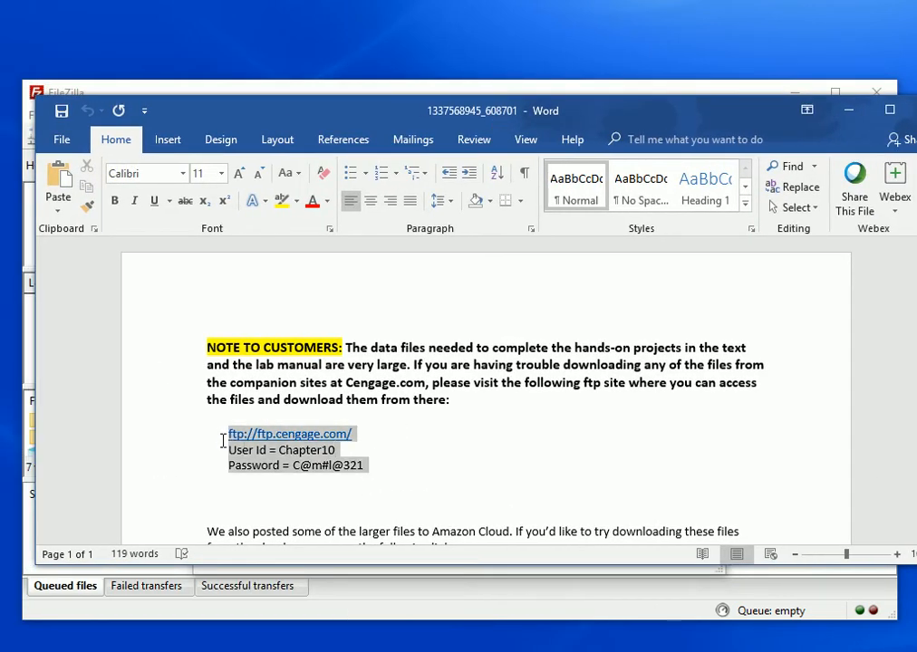
pyautogui.click(454, 478)
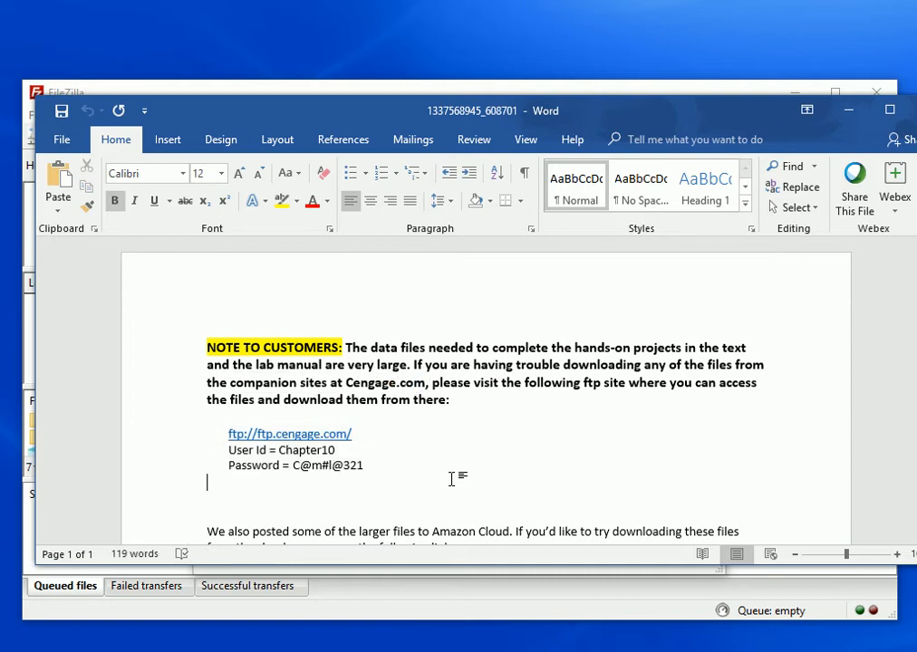
pyautogui.moveTo(493, 109); pyautogui.dragTo(0, 312)
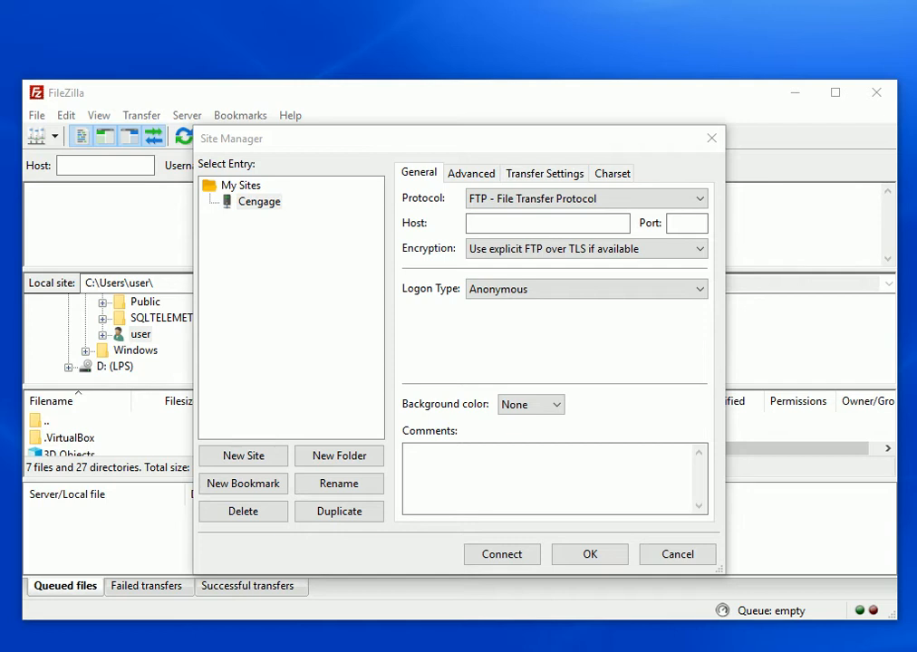
pyautogui.click(501, 220)
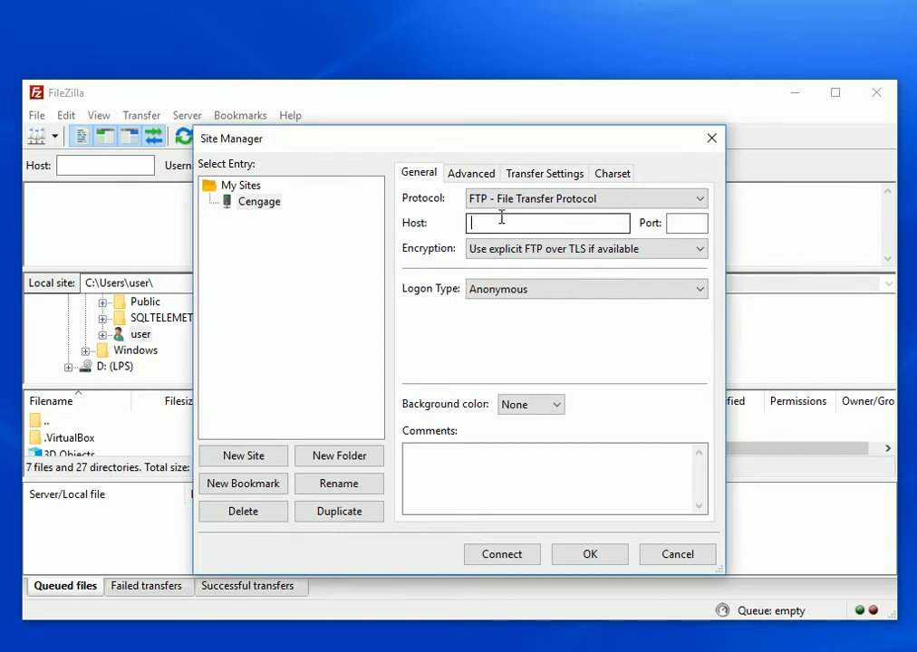
pyautogui.write('ftp.cengage.com/')
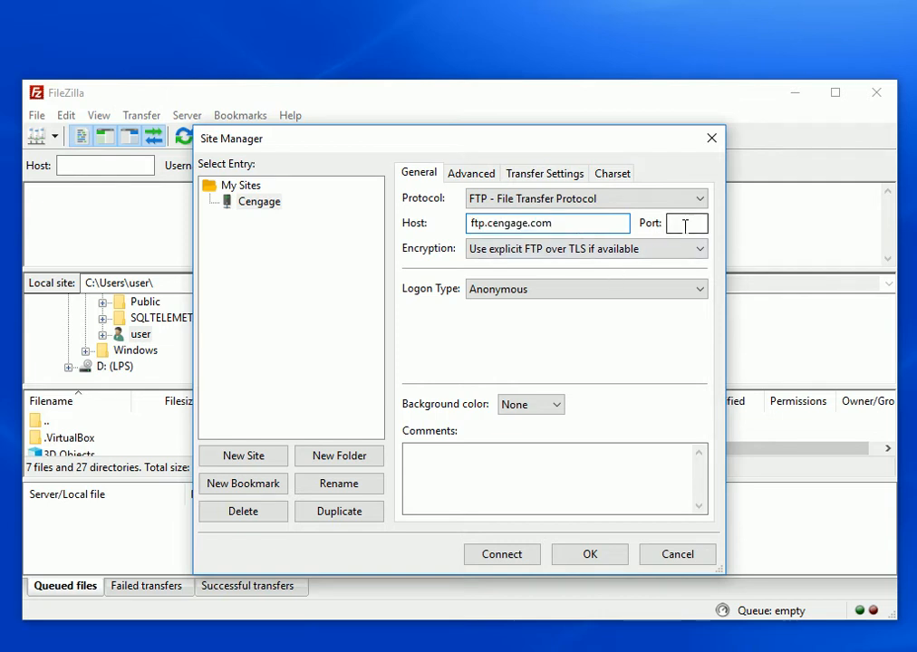
# Set the site's encryption to Only use plain FTP (insecure) and its logon type to Normal
pyautogui.click(513, 258)
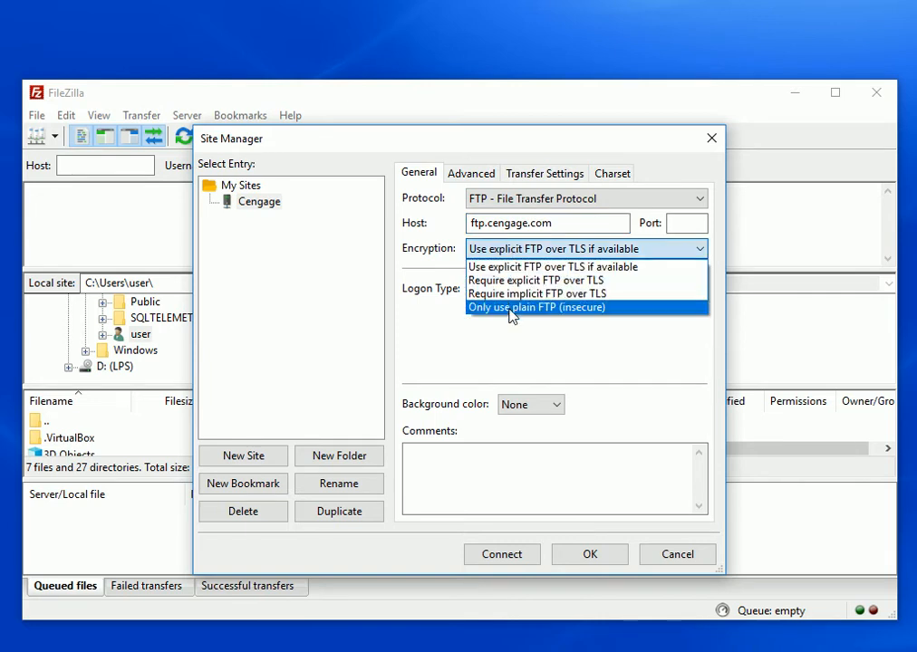
pyautogui.click(517, 307)
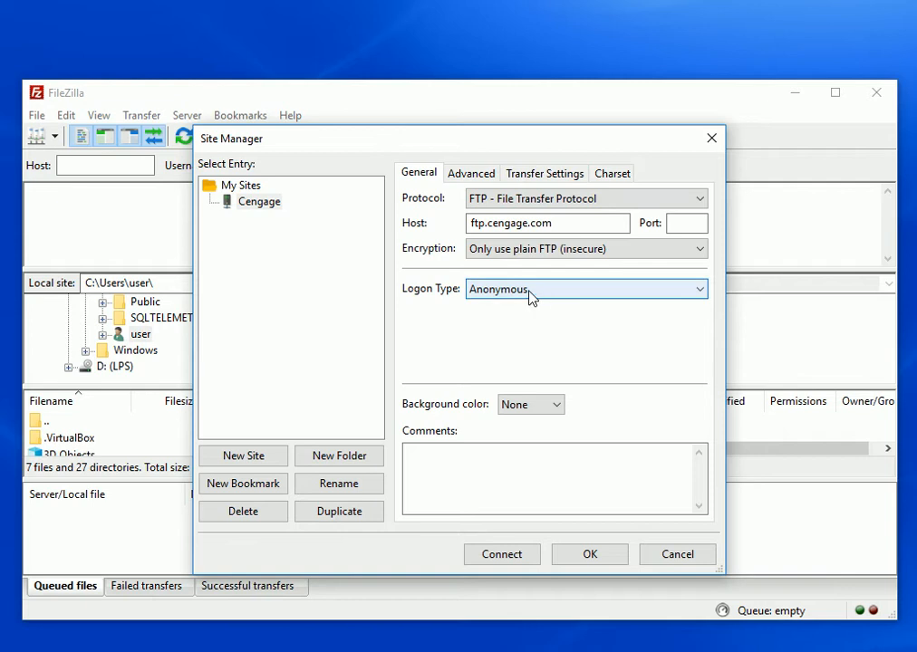
pyautogui.click(531, 293)
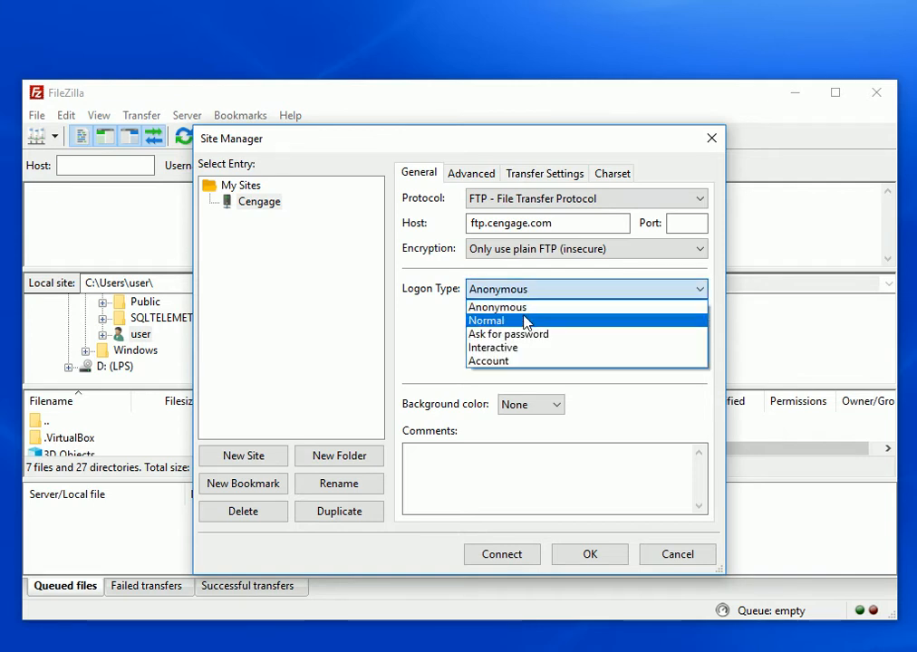
pyautogui.click(512, 320)
# Enter user Chapter10 and the FTP account password for the Cengage site, and connect with the option to save passwords
pyautogui.click(491, 313)
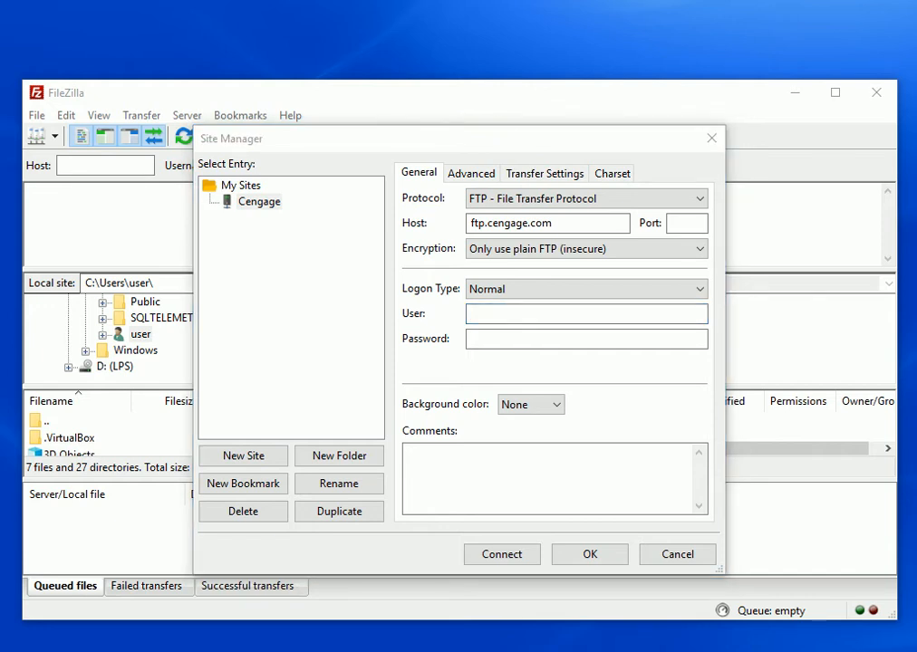
pyautogui.click(505, 314)
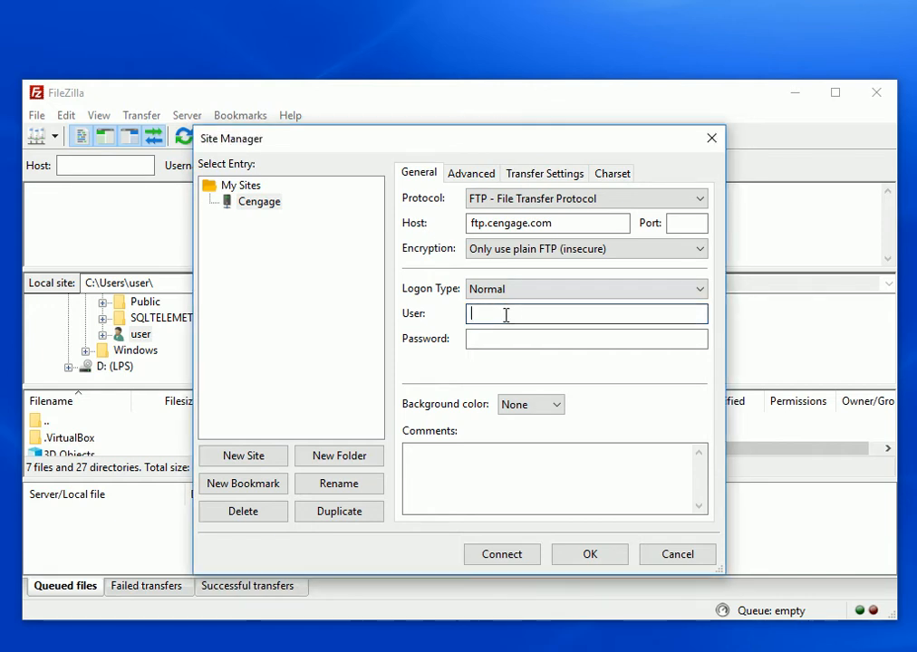
pyautogui.write('Chapter10')
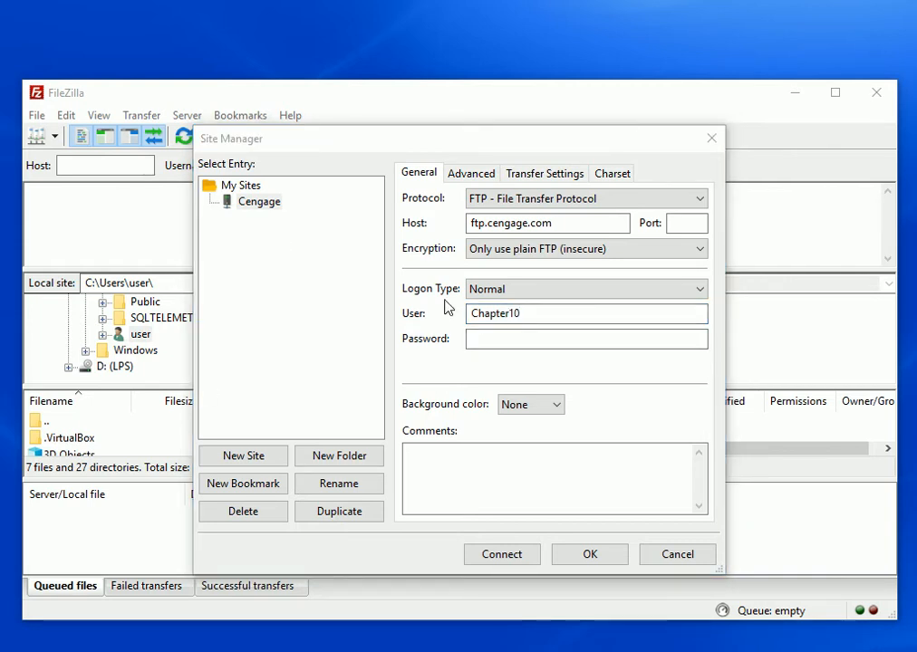
pyautogui.click(498, 337)
pyautogui.hotkey('ctrl', 'v')
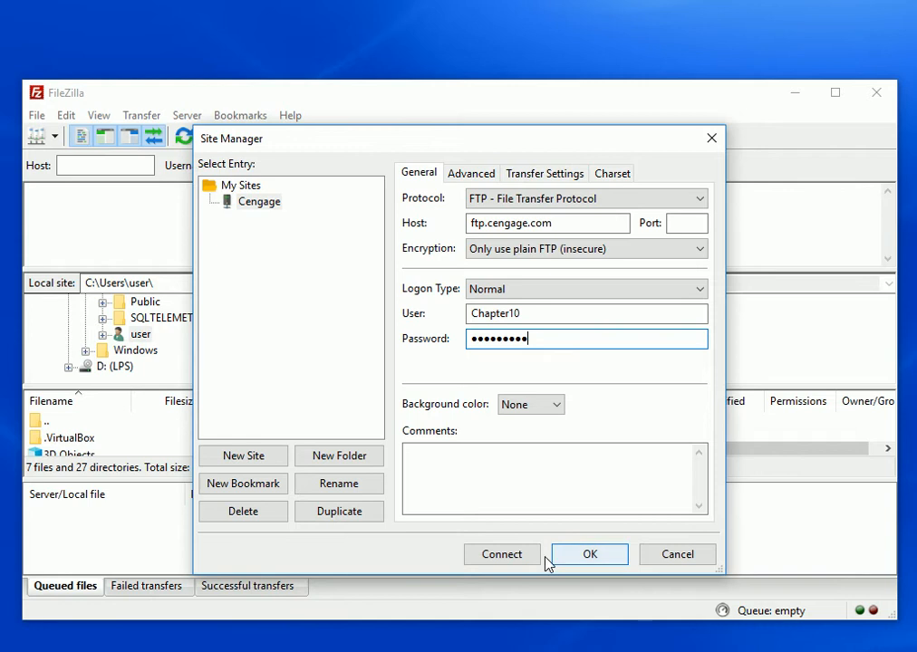
pyautogui.click(494, 558)
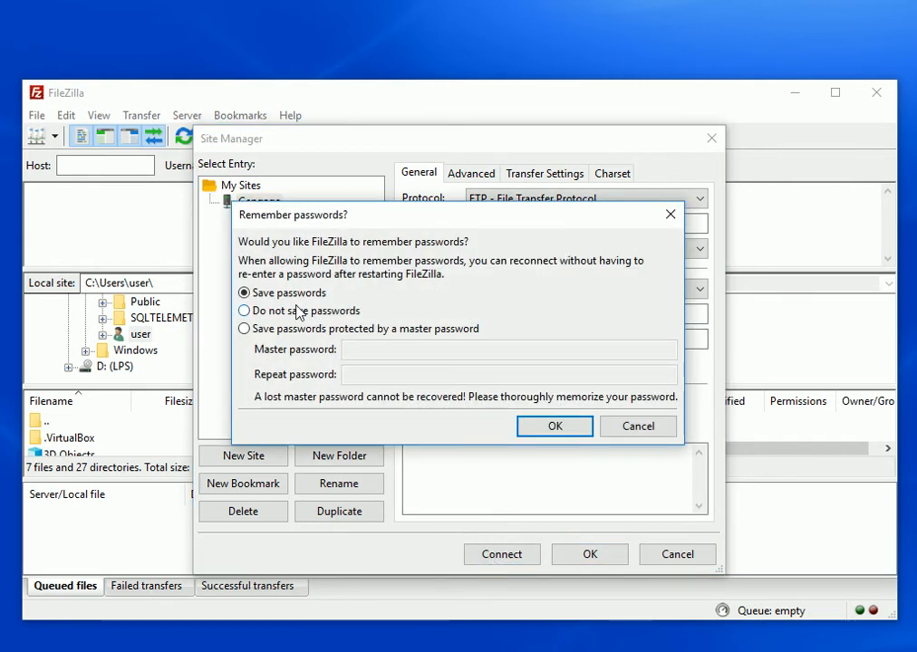
pyautogui.click(553, 428)
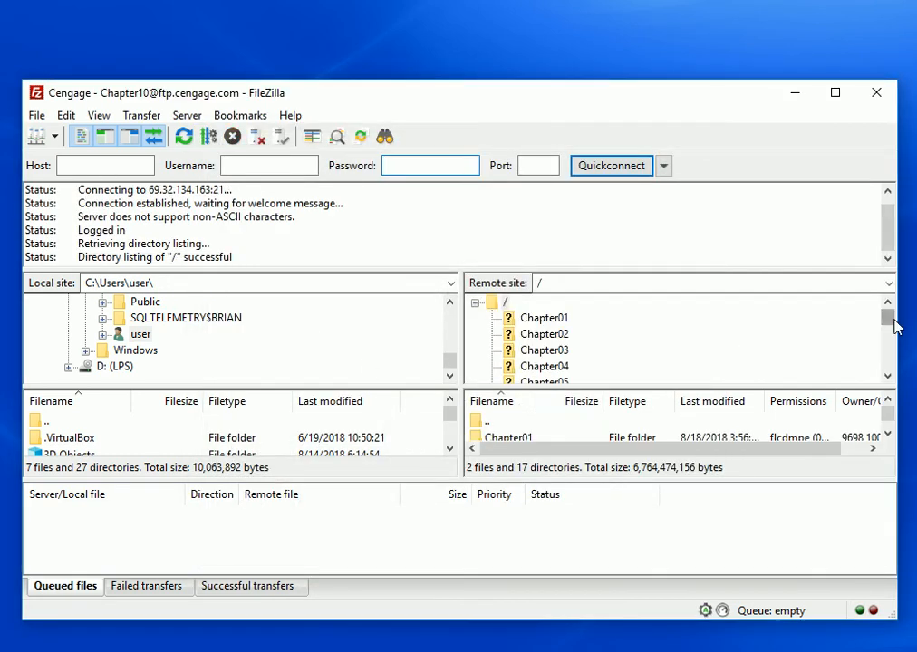
# Browse the contents of the remote folders Chapter01, Chapter02 and Chapter03
pyautogui.moveTo(893, 326); pyautogui.dragTo(874, 311)
pyautogui.click(589, 327)
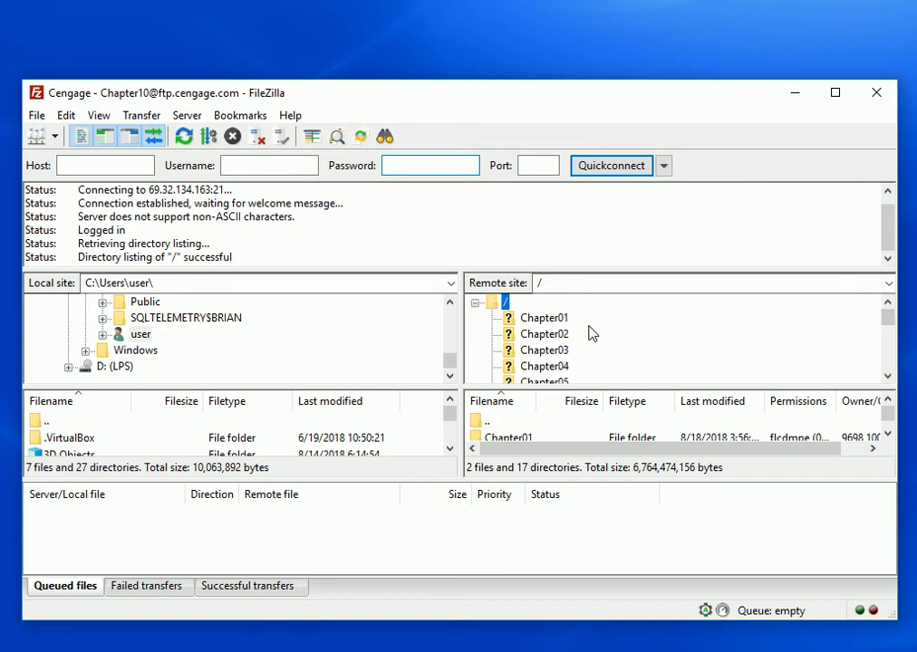
pyautogui.click(544, 319)
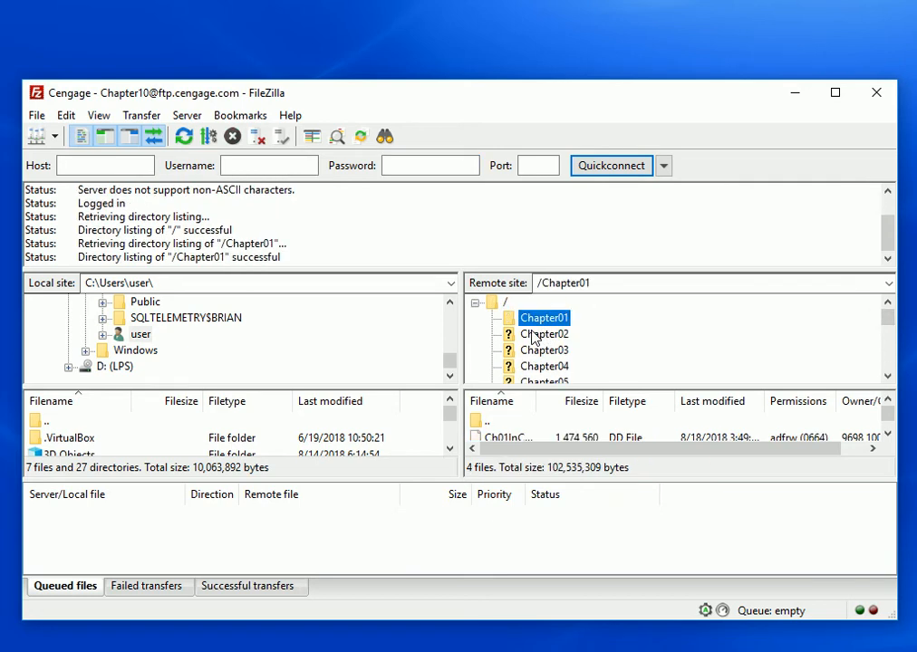
pyautogui.click(542, 336)
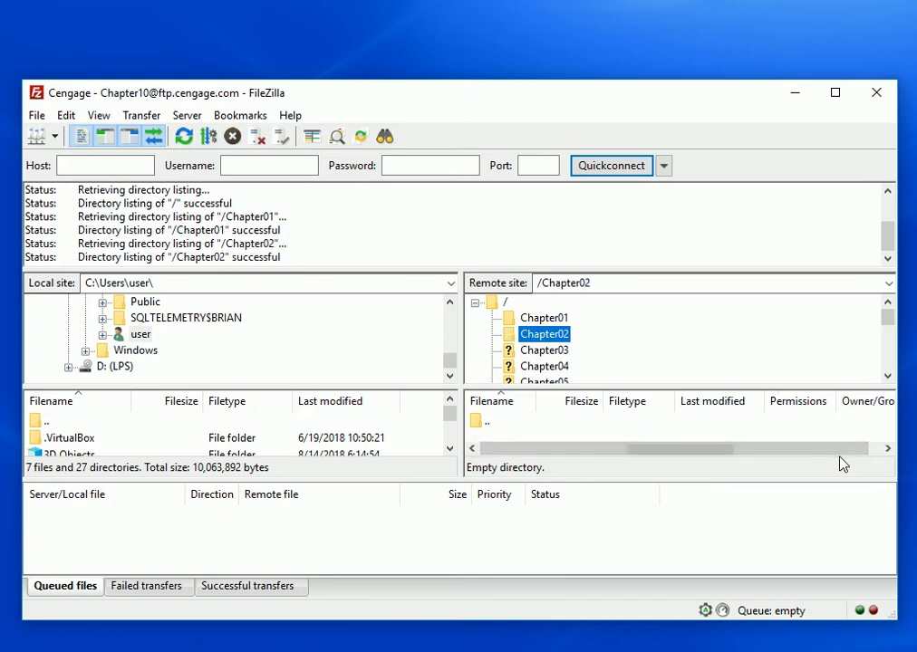
pyautogui.click(548, 351)
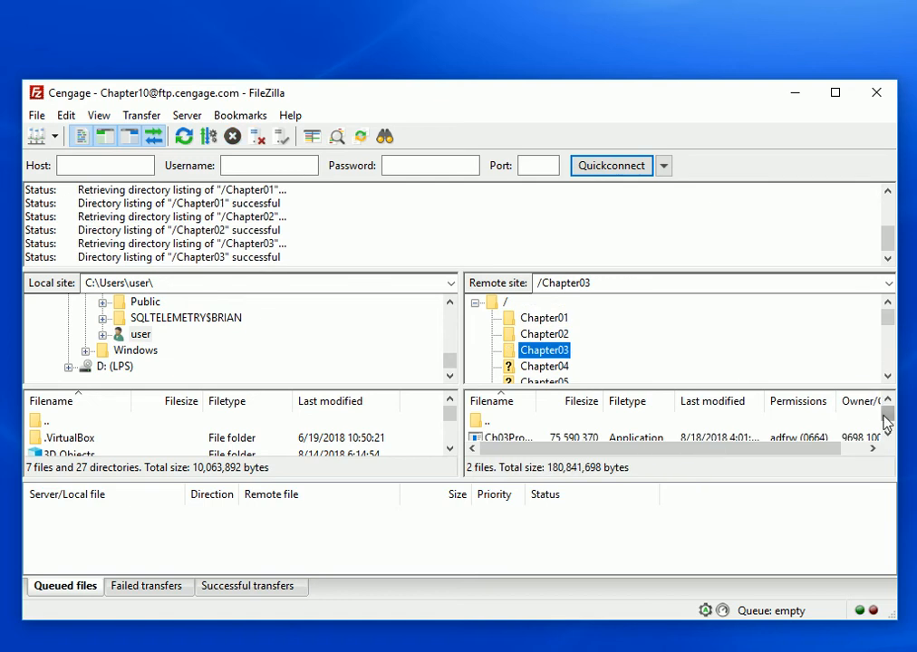
# Select GCFI-datacarve-FAT.dd in the remote Chapter03 folder and fit the Filename column to the full file names
pyautogui.moveTo(888, 422); pyautogui.dragTo(889, 427)
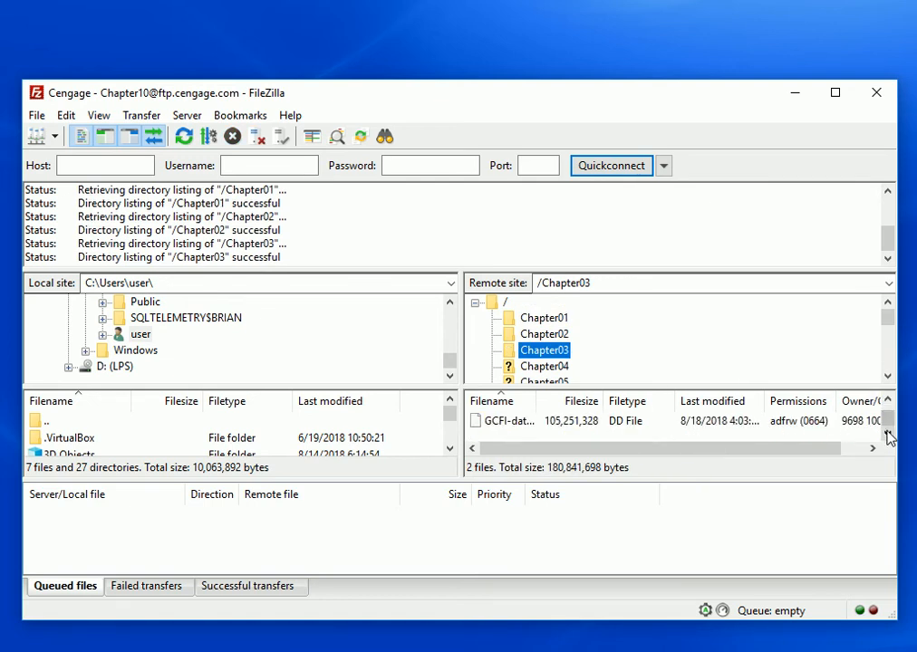
pyautogui.click(548, 426)
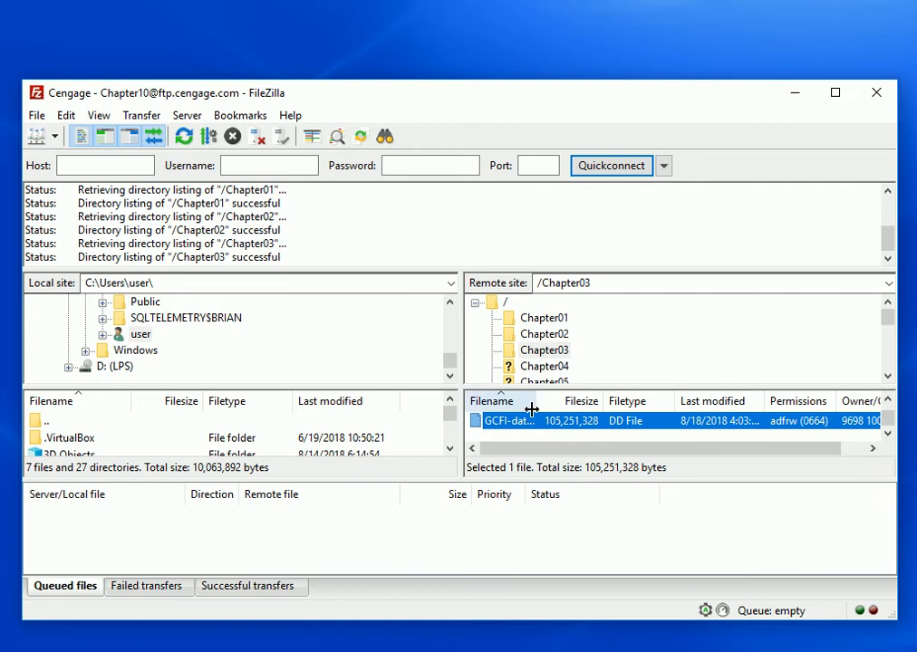
pyautogui.doubleClick(535, 402)
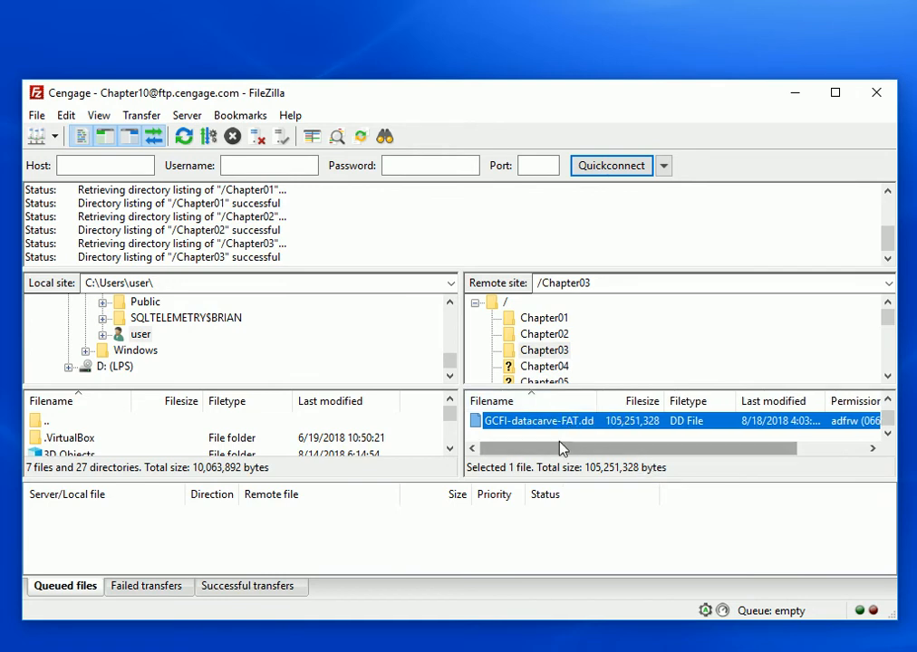
pyautogui.moveTo(562, 445); pyautogui.dragTo(548, 465)
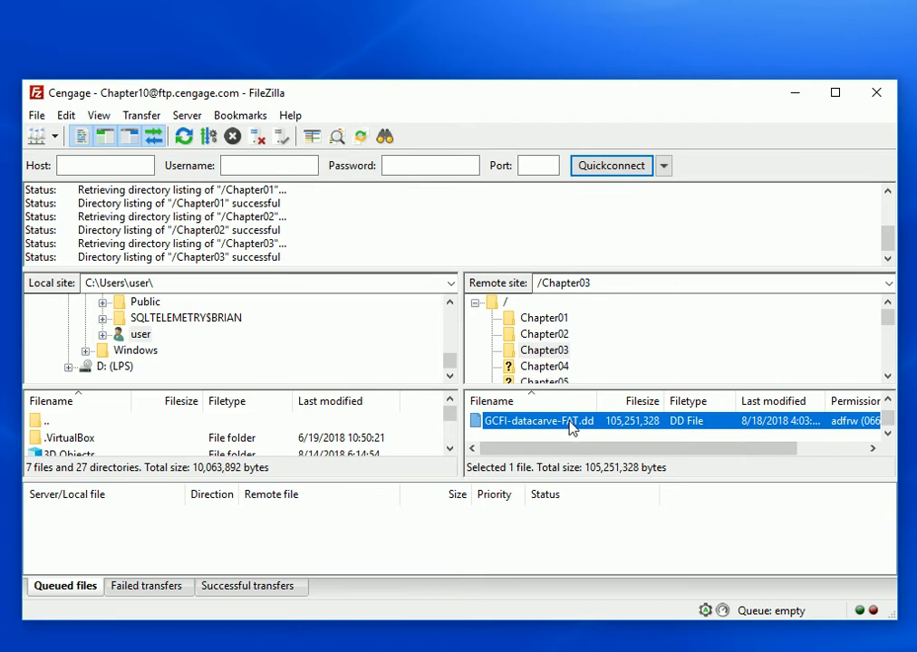
# Examine the remote folders Chapter03 through Chapter06, return to the remote root directory and reopen Chapter06
pyautogui.click(546, 335)
pyautogui.click(542, 352)
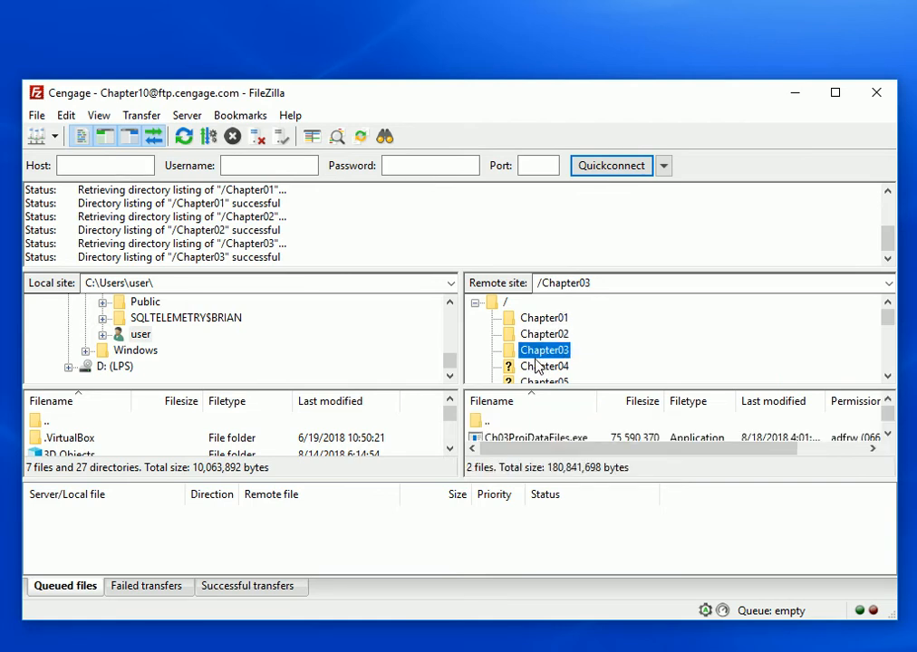
pyautogui.click(535, 368)
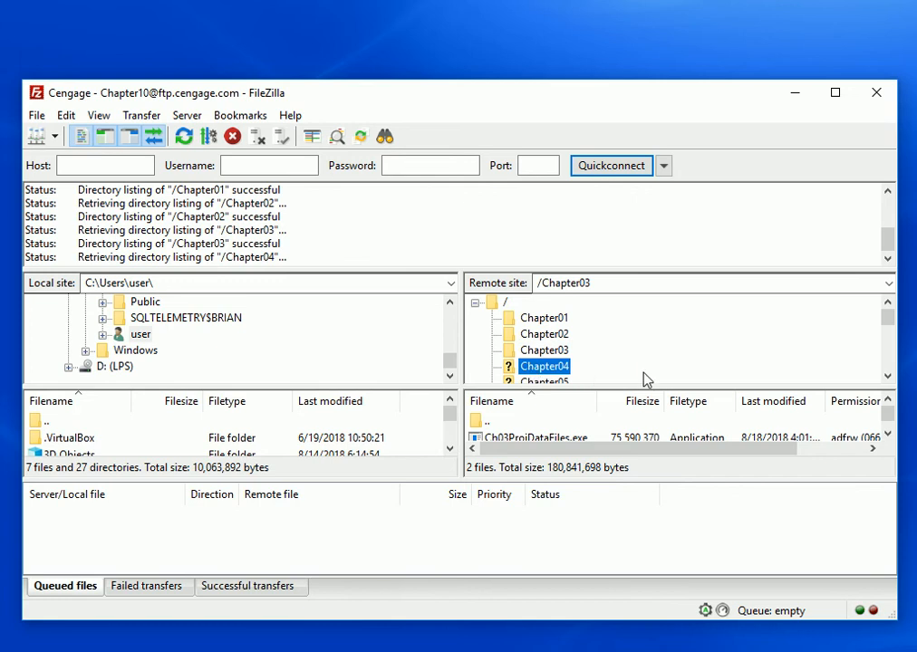
pyautogui.click(542, 383)
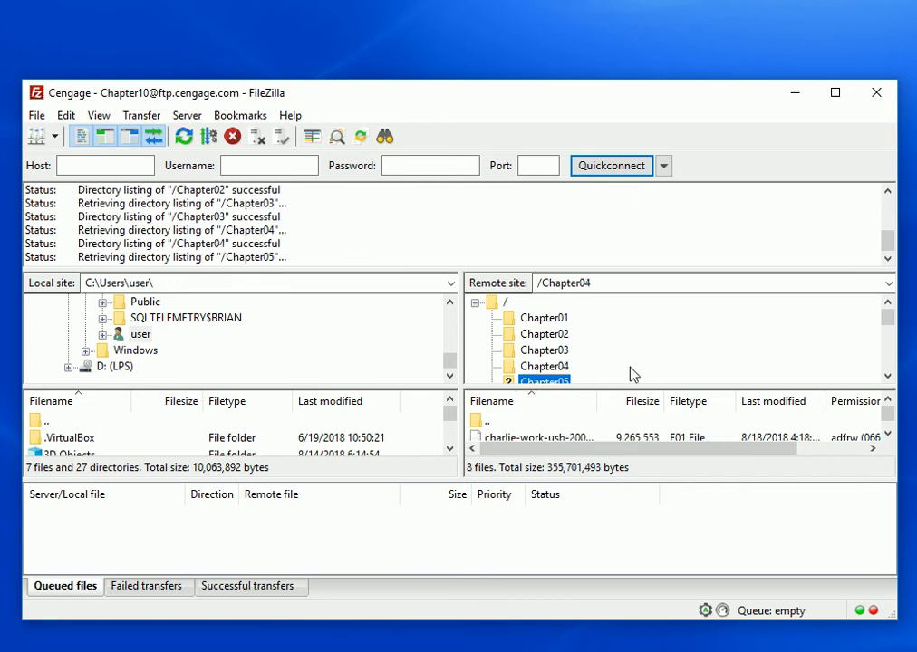
pyautogui.moveTo(887, 318); pyautogui.dragTo(887, 331)
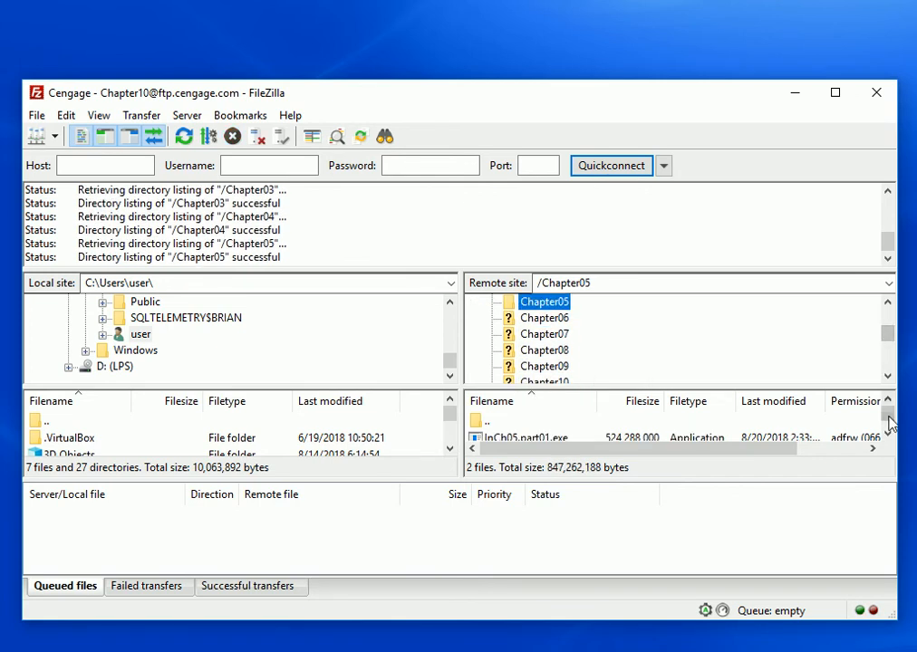
pyautogui.moveTo(890, 424)
pyautogui.mouseDown()
pyautogui.moveTo(885, 436)
pyautogui.moveTo(886, 425)
pyautogui.mouseUp()
pyautogui.click(546, 318)
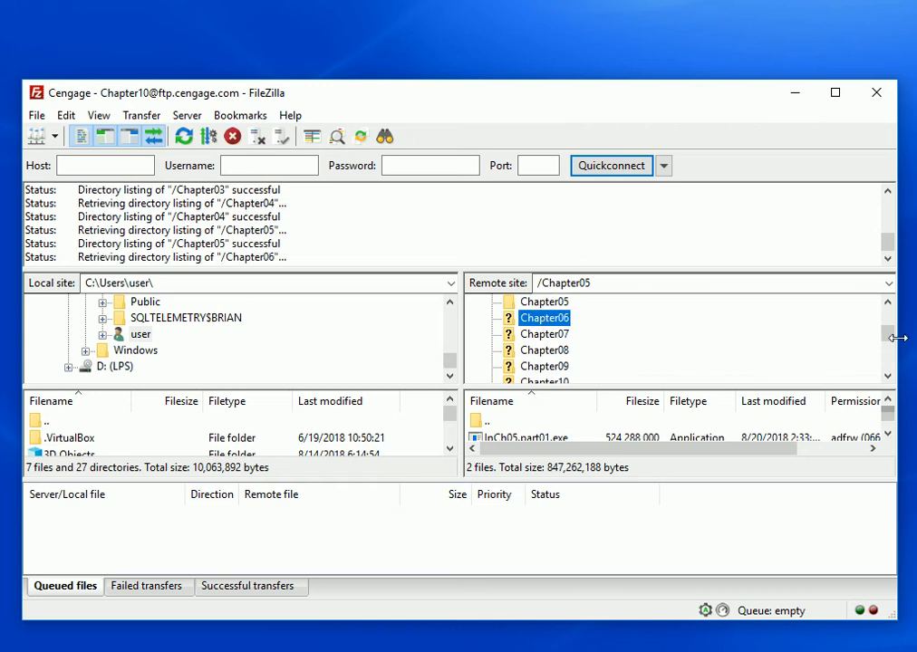
pyautogui.moveTo(888, 333); pyautogui.dragTo(884, 310)
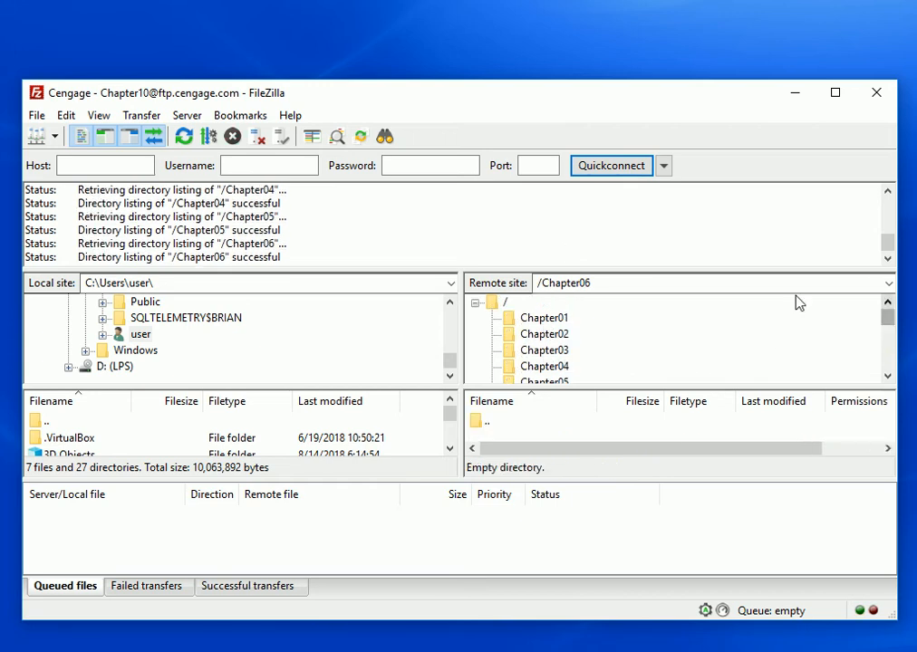
pyautogui.click(501, 303)
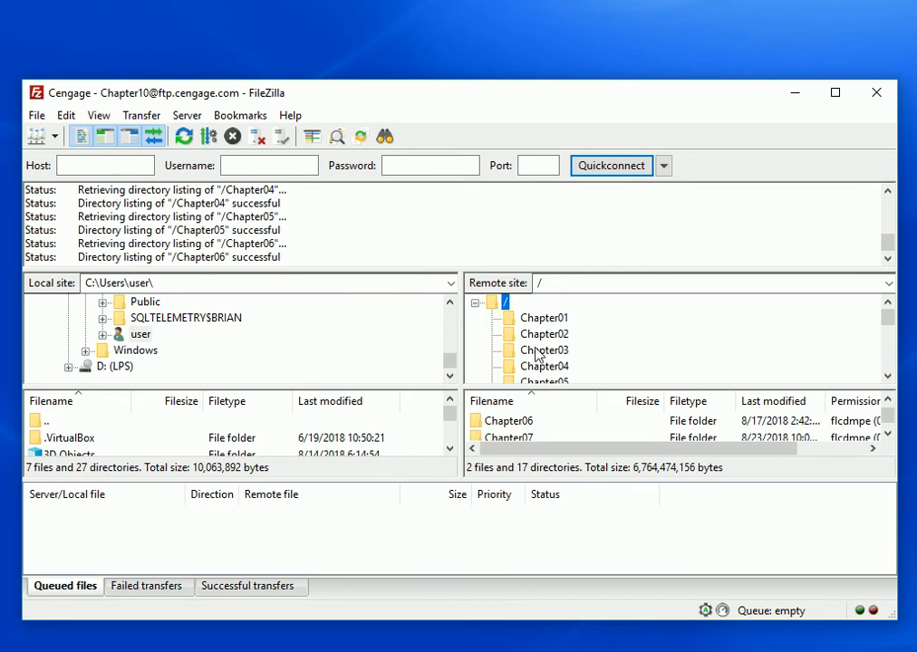
pyautogui.doubleClick(505, 426)
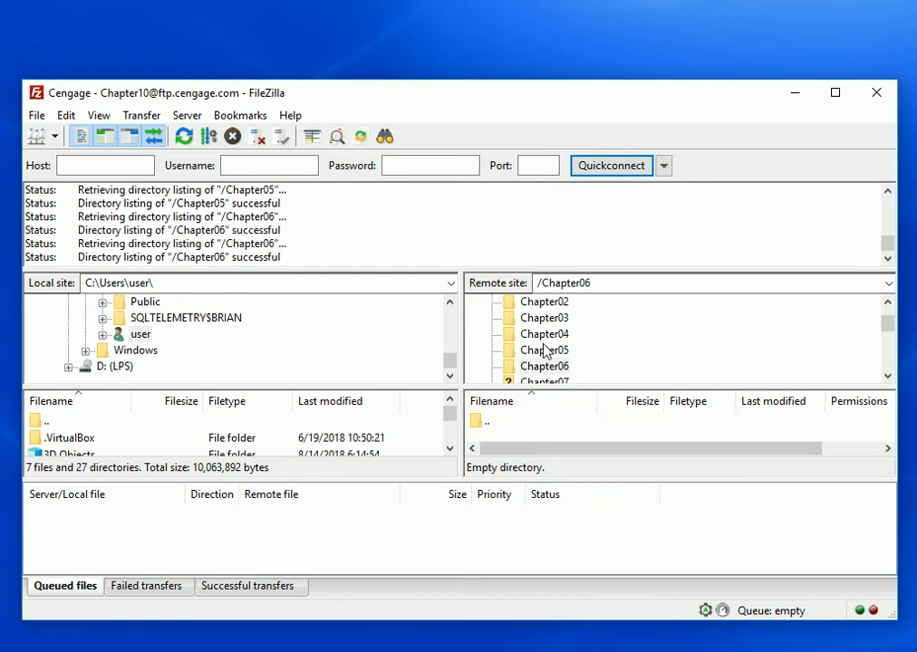
# Select InCh05.part01.exe in the remote Chapter05 folder and the user folder on the local site
pyautogui.click(545, 349)
pyautogui.click(508, 437)
pyautogui.scroll(-1, 520, 447)
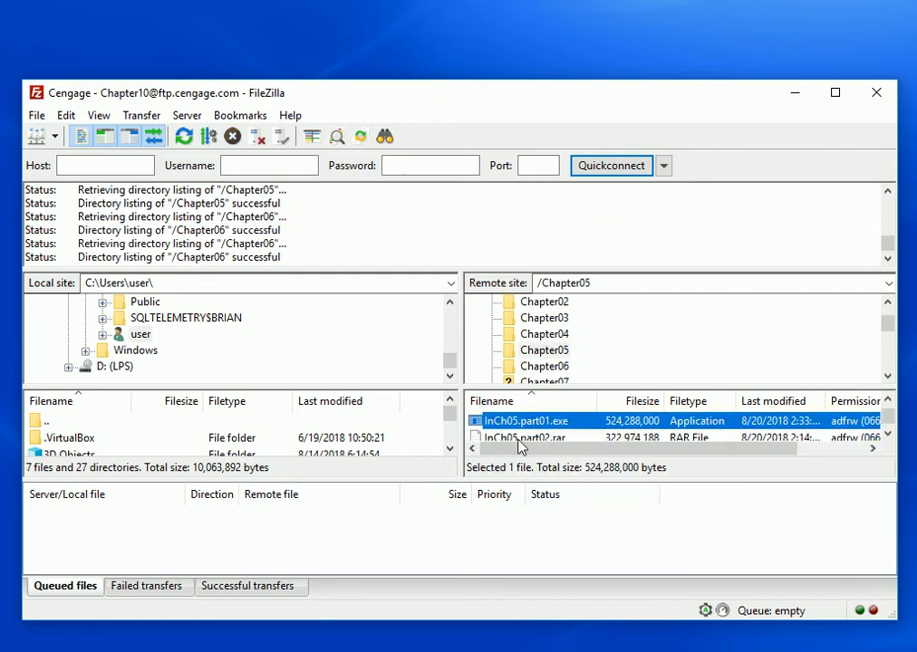
pyautogui.rightClick(529, 426)
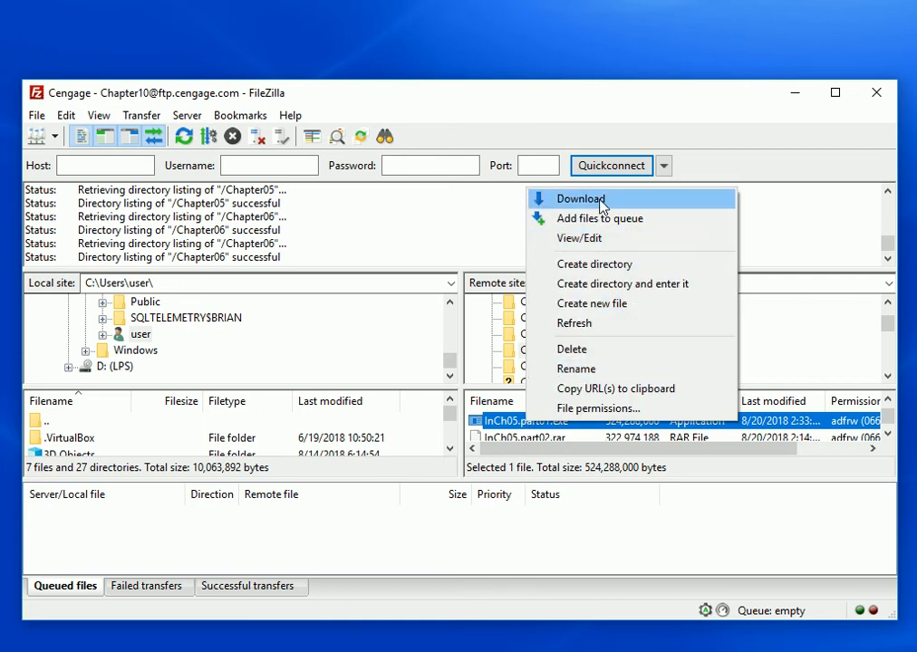
pyautogui.click(192, 336)
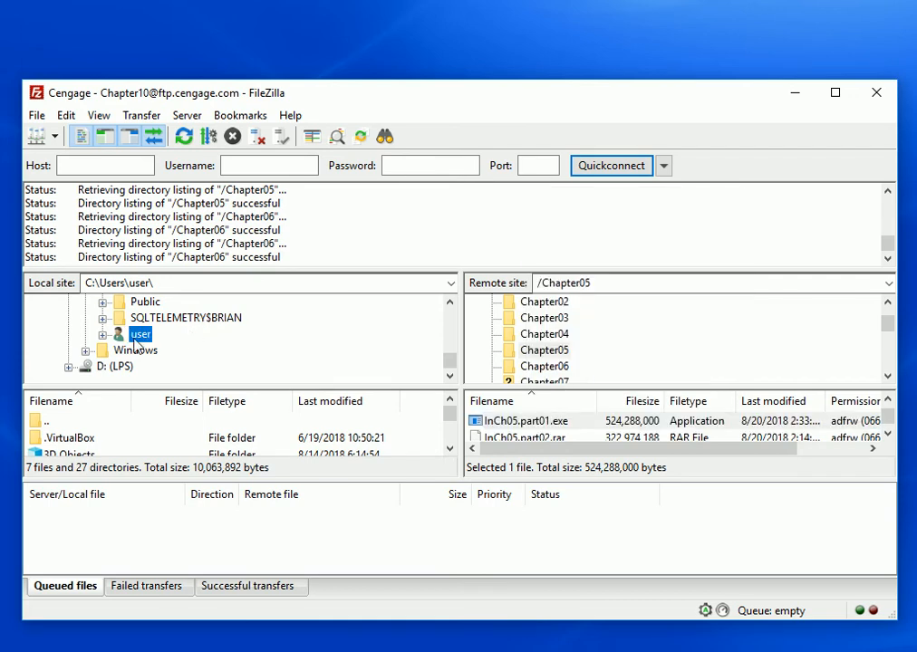
# Create a directory named CIS207 at the root of the local C: drive and open it as the local site folder
pyautogui.moveTo(451, 360); pyautogui.dragTo(450, 317)
pyautogui.click(90, 333)
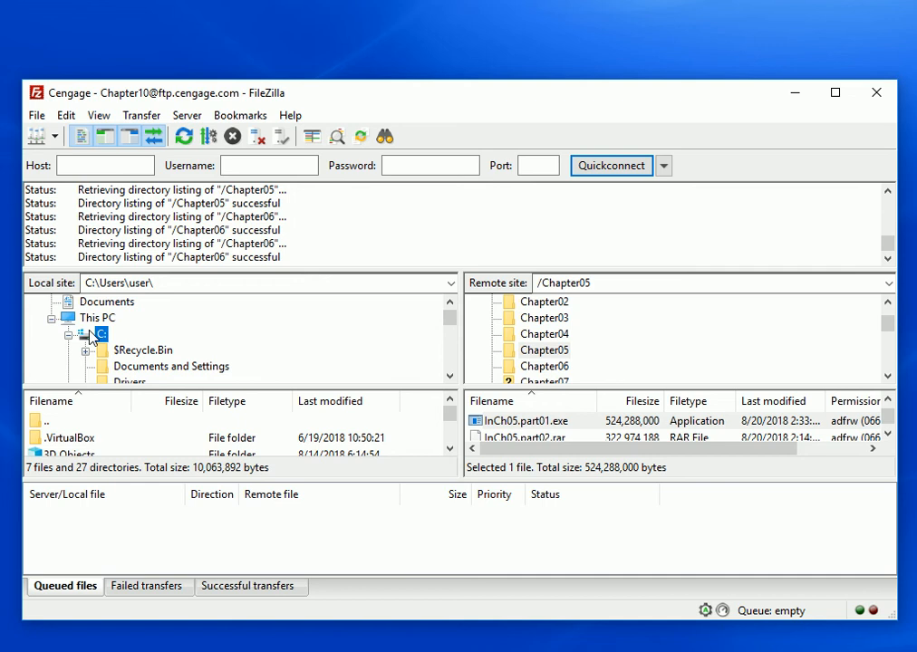
pyautogui.rightClick(98, 334)
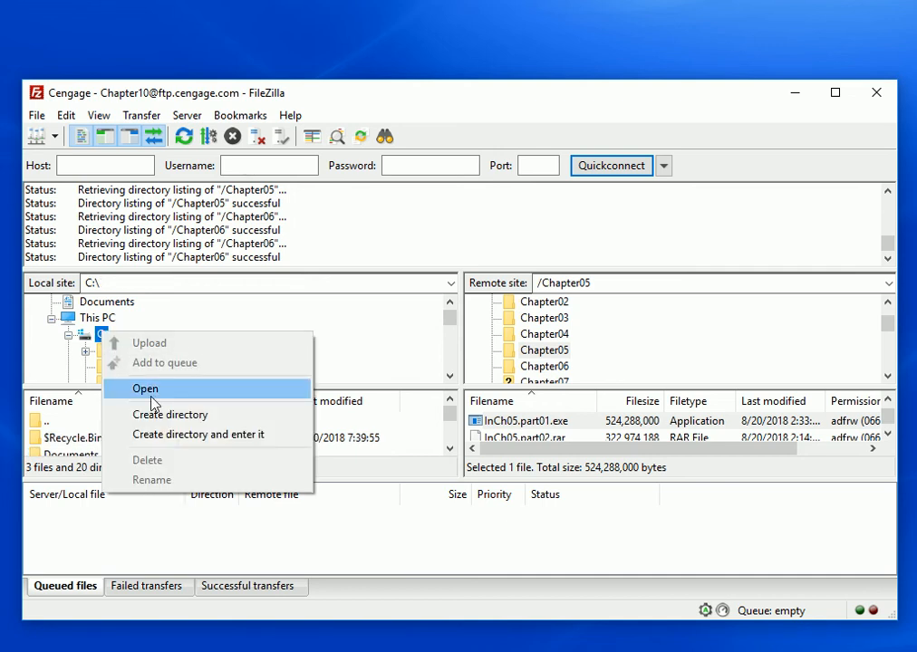
pyautogui.click(172, 414)
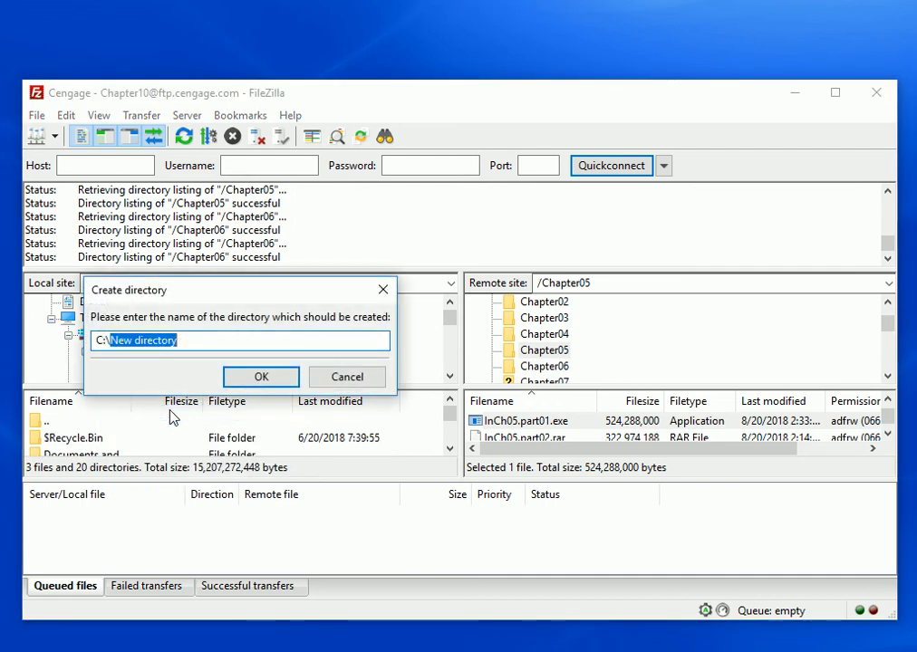
pyautogui.write('CIS')
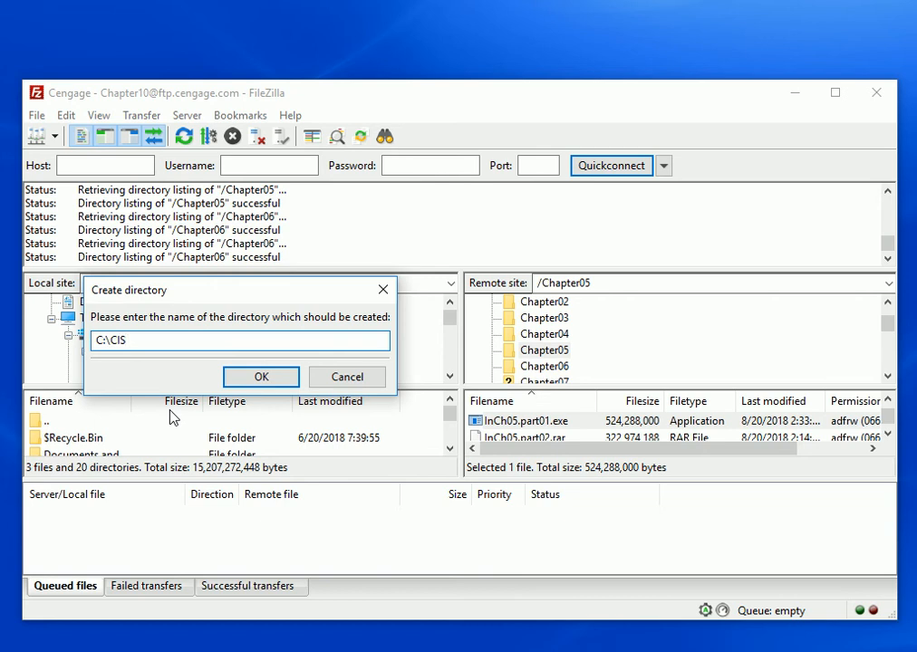
pyautogui.write('207')
pyautogui.press('Return')
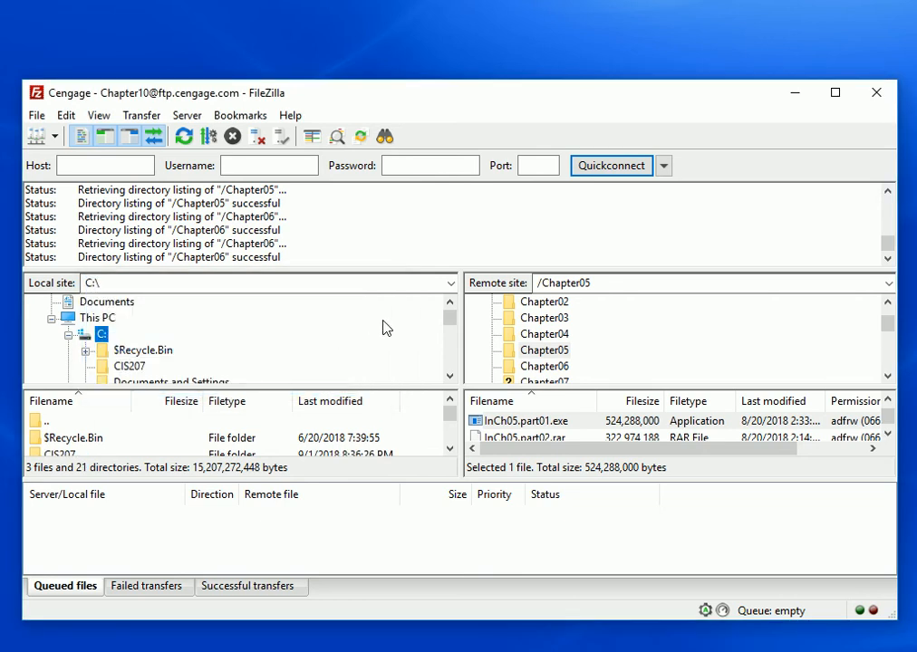
pyautogui.scroll(-3, 453, 324)
pyautogui.scroll(2, 450, 327)
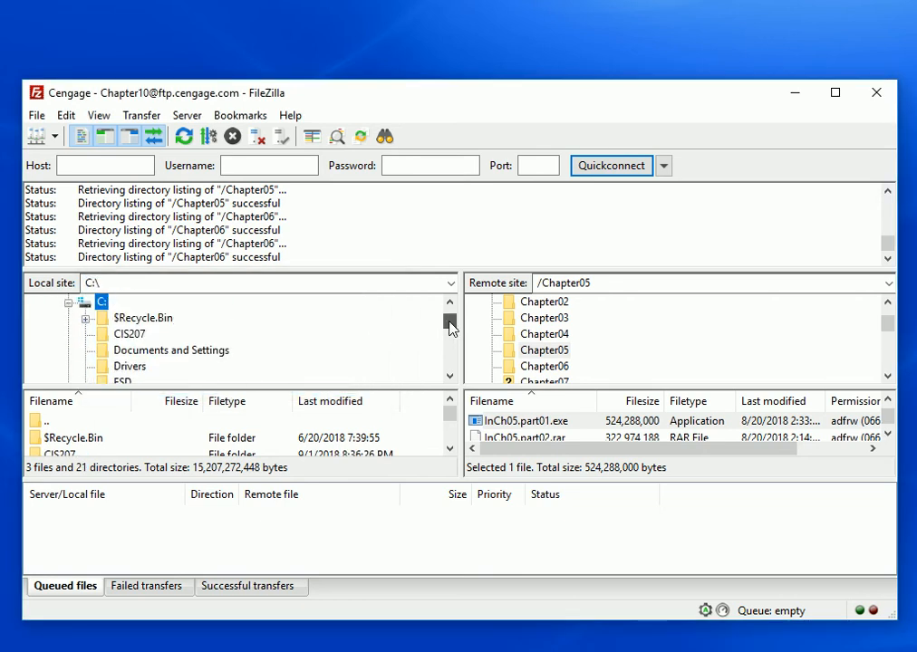
pyautogui.click(134, 335)
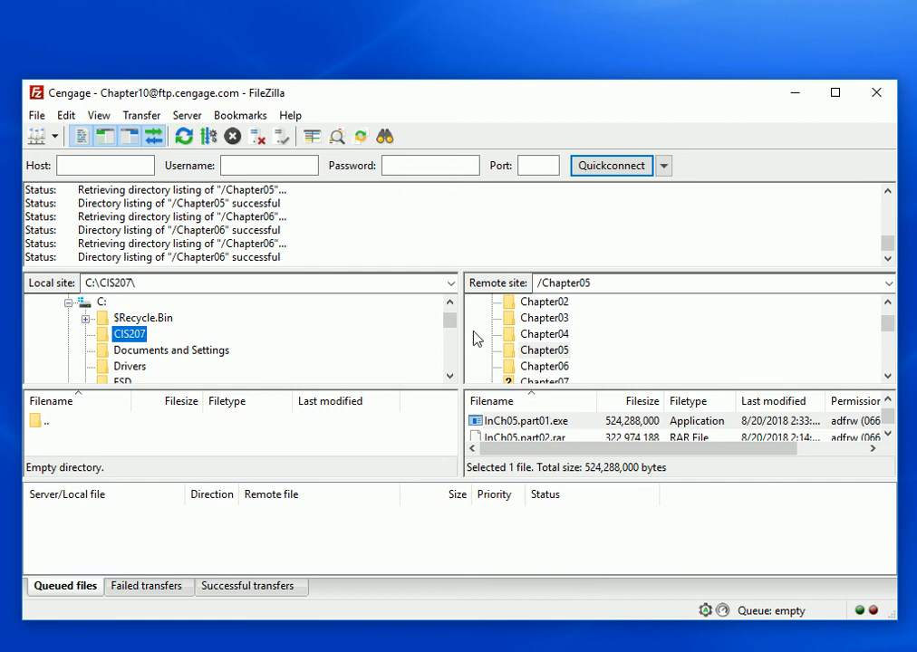
# Start downloading InCh05.part01.exe from the remote Chapter05 folder into CIS207, and stop and remove all transfers in the queue
pyautogui.rightClick(533, 422)
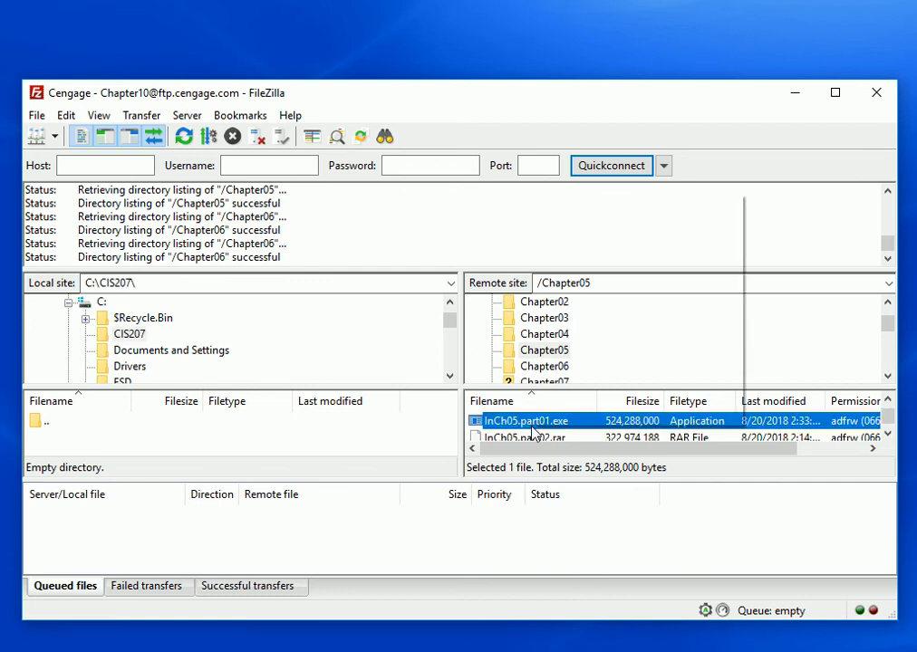
pyautogui.click(603, 205)
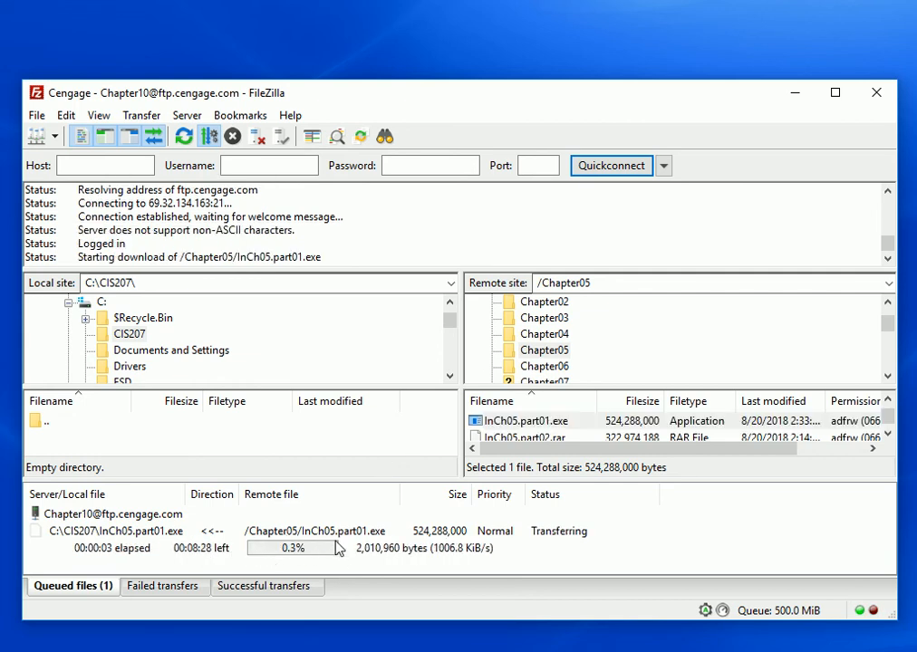
pyautogui.click(321, 541)
pyautogui.rightClick(321, 542)
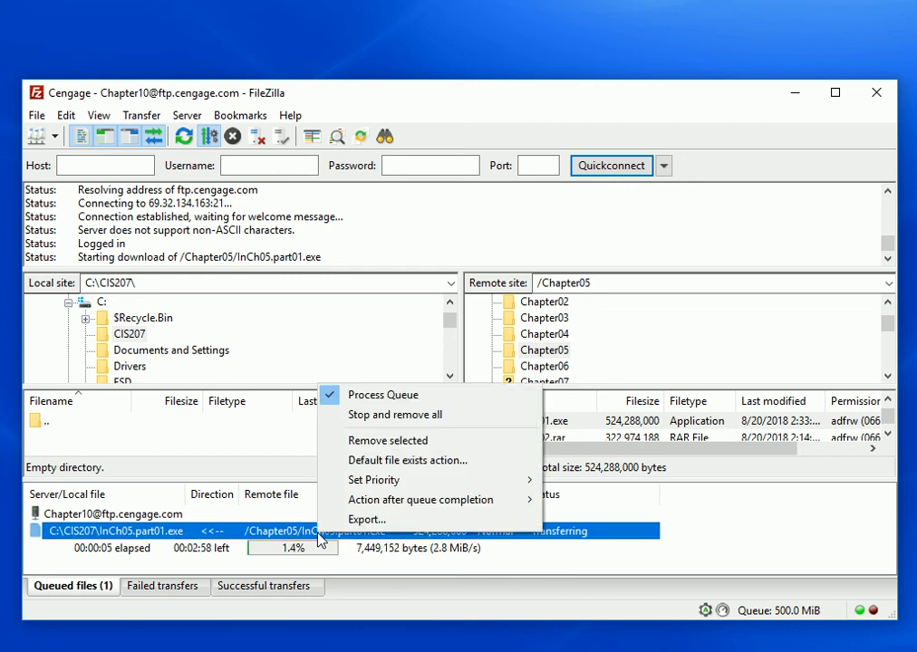
pyautogui.click(381, 415)
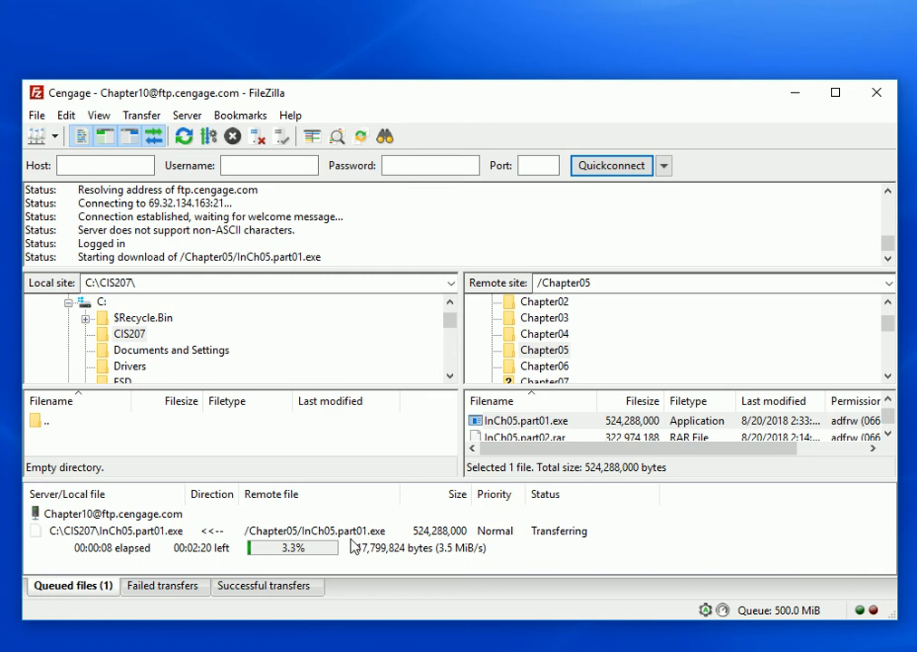
pyautogui.click(322, 532)
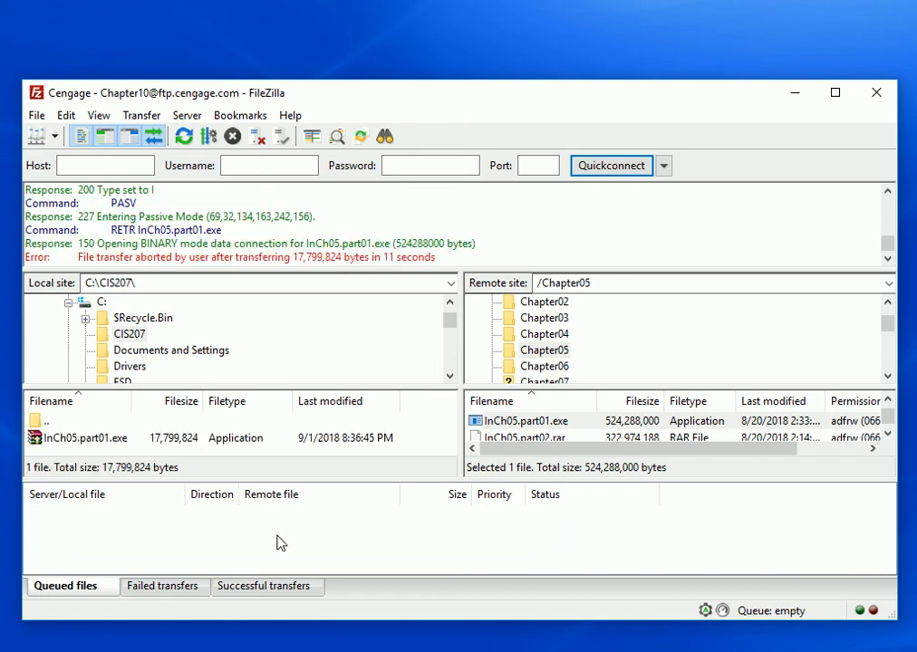
# Download the entire remote root directory into the local C:\CIS207 folder
pyautogui.scroll(1, 886, 321)
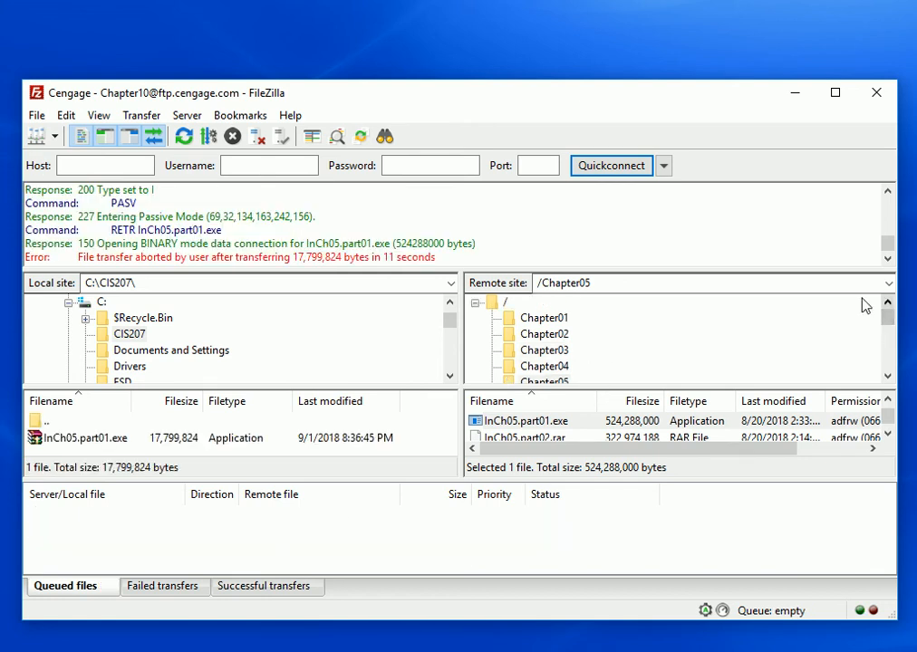
pyautogui.click(504, 304)
pyautogui.click(127, 334)
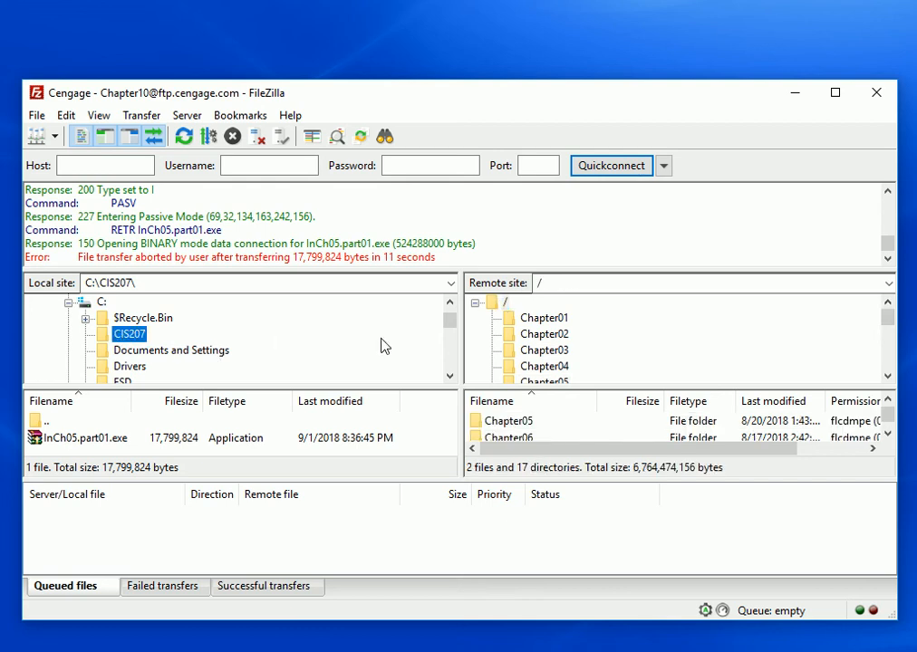
pyautogui.rightClick(503, 303)
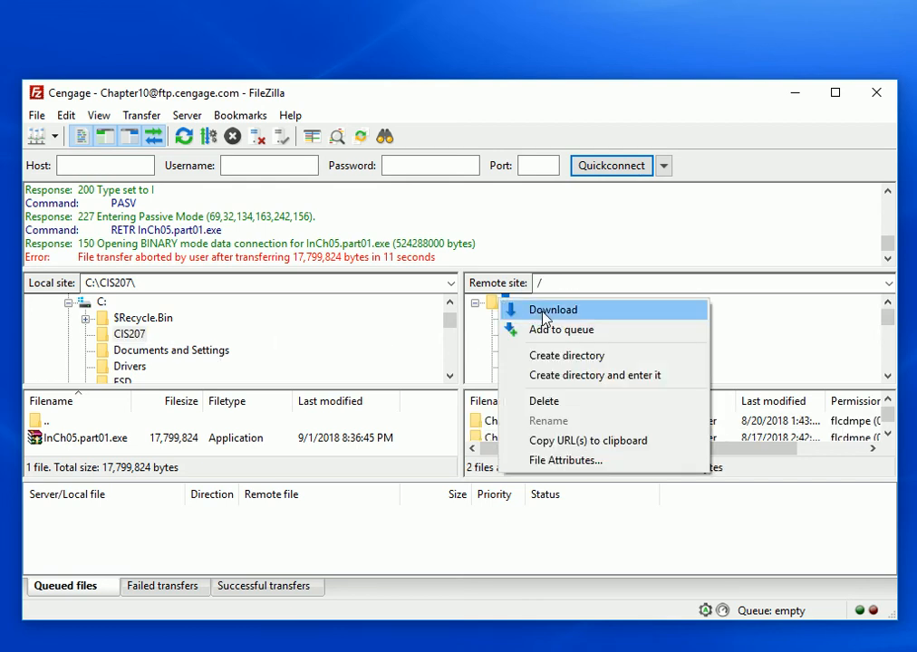
pyautogui.click(530, 310)
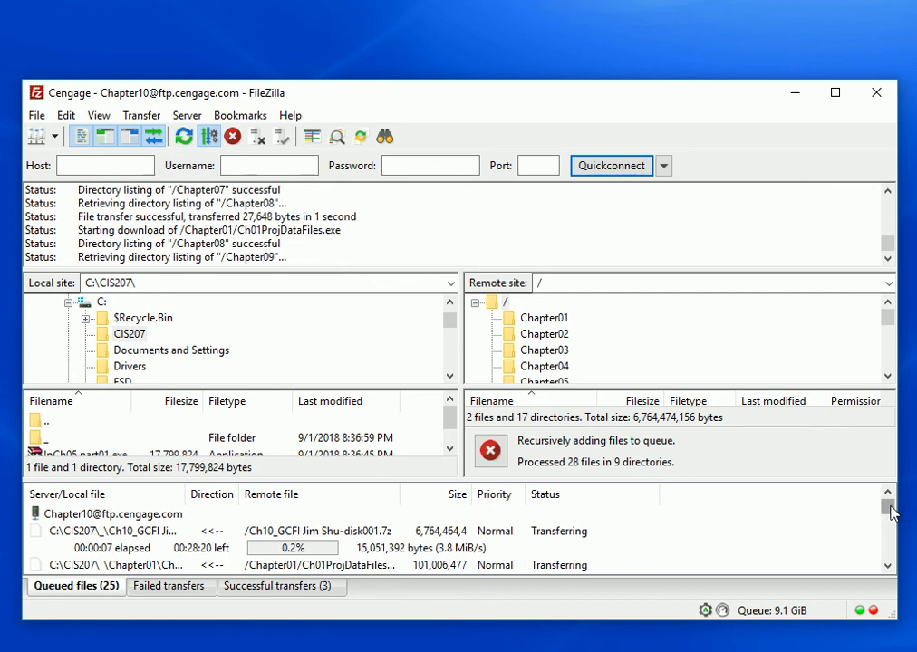
# Check the first two file transfers at the start of the download queue
pyautogui.moveTo(888, 509)
pyautogui.mouseDown()
pyautogui.moveTo(891, 562)
pyautogui.moveTo(888, 497)
pyautogui.mouseUp()
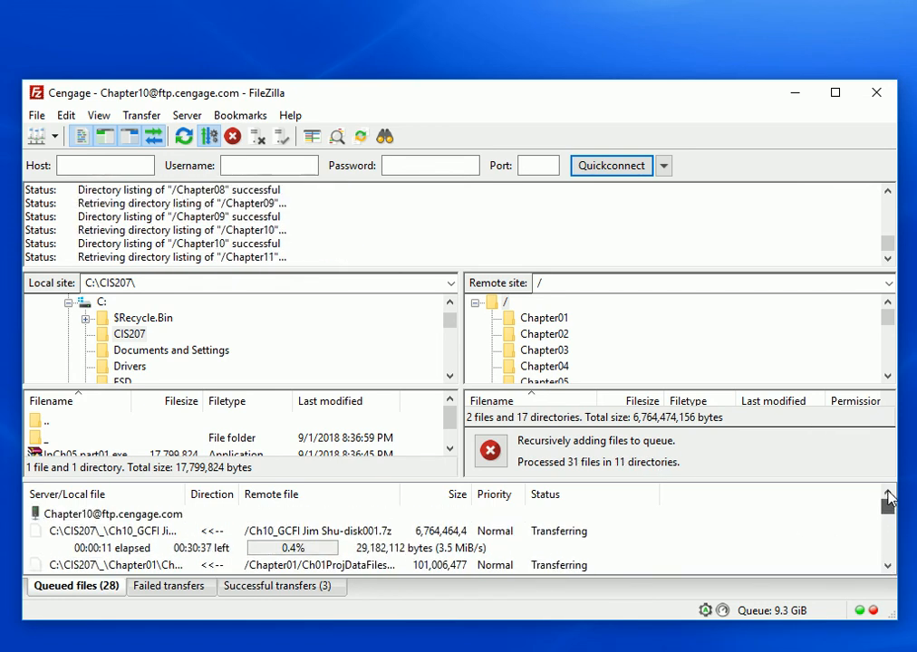
pyautogui.click(326, 533)
pyautogui.click(203, 565)
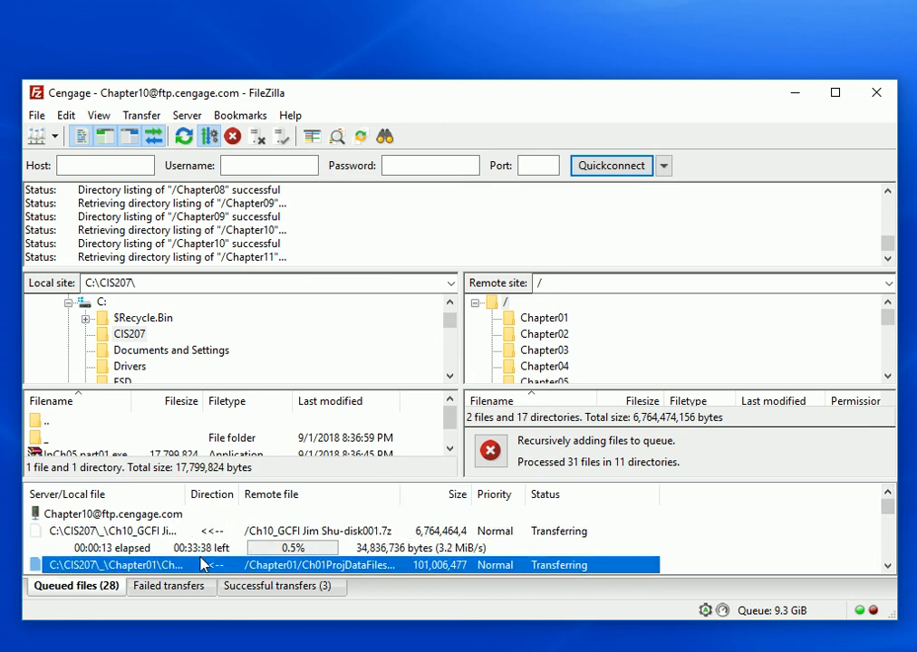
pyautogui.click(141, 533)
pyautogui.click(141, 564)
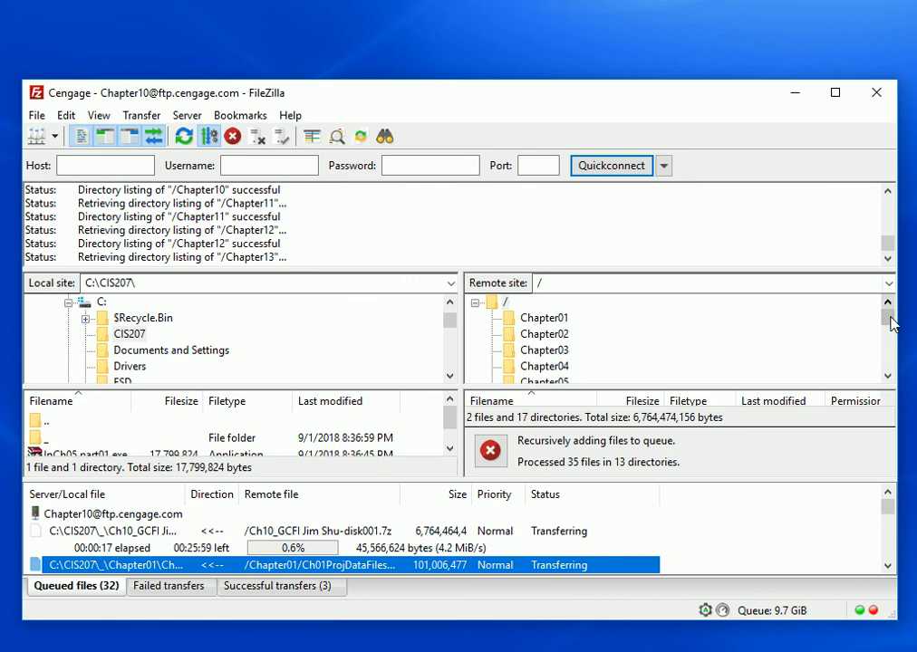
# Browse the Chapter02 and Chapter03 folders inside the remote Lab Manual Files folder and check the first transfer in the queue
pyautogui.moveTo(887, 317); pyautogui.dragTo(891, 375)
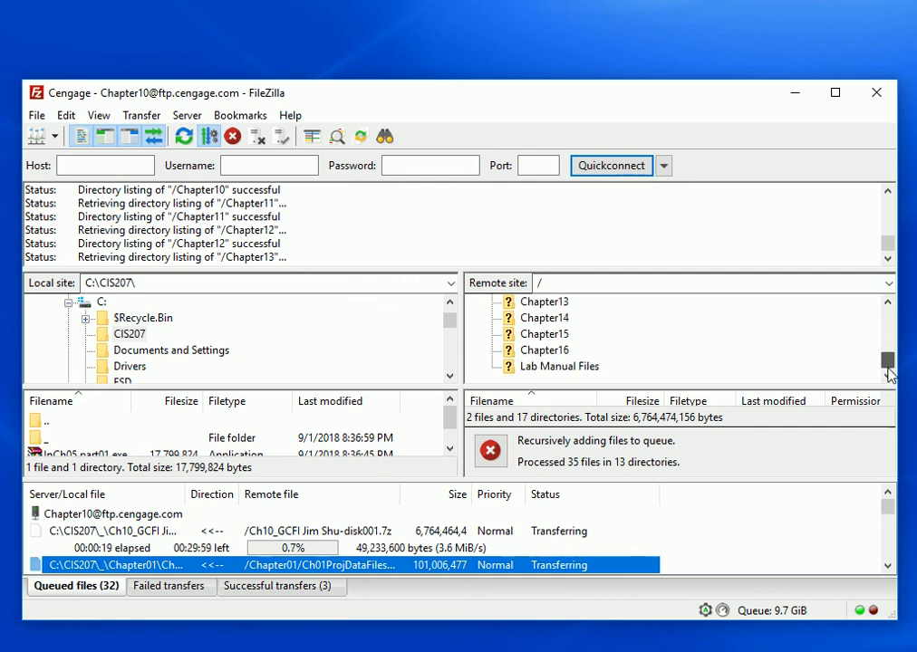
pyautogui.click(561, 367)
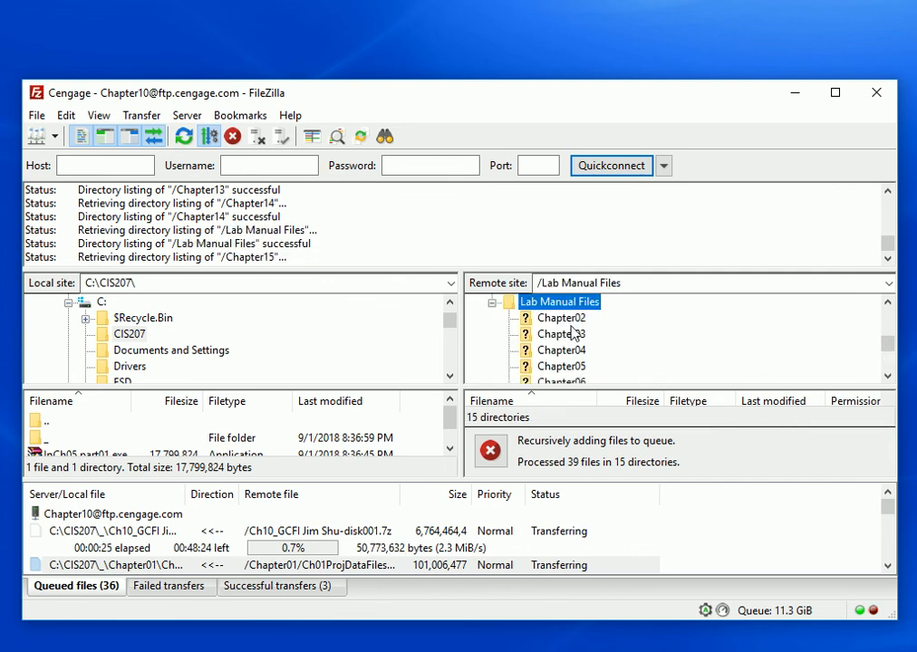
pyautogui.click(573, 318)
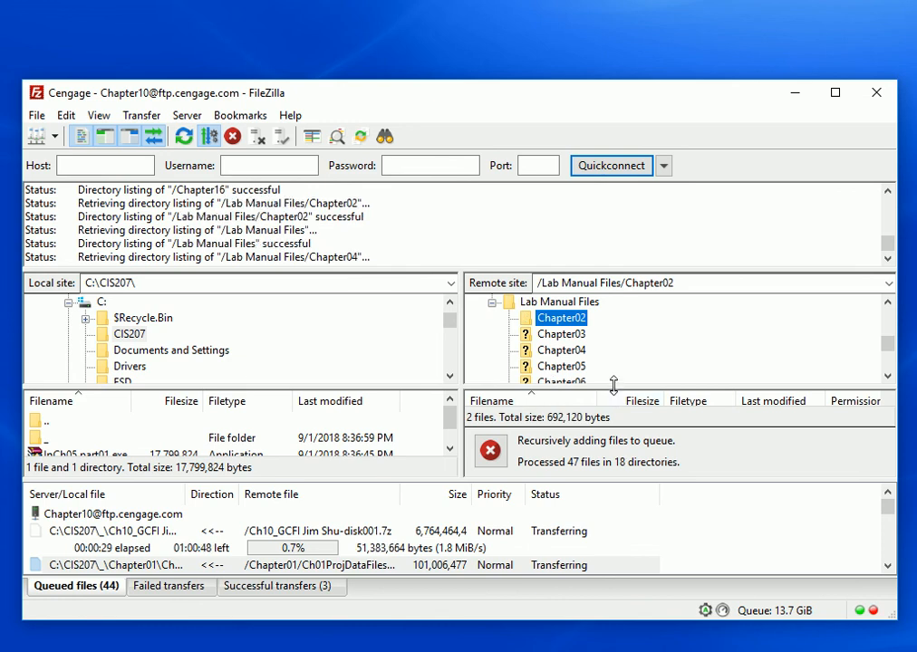
pyautogui.moveTo(613, 387); pyautogui.dragTo(626, 328)
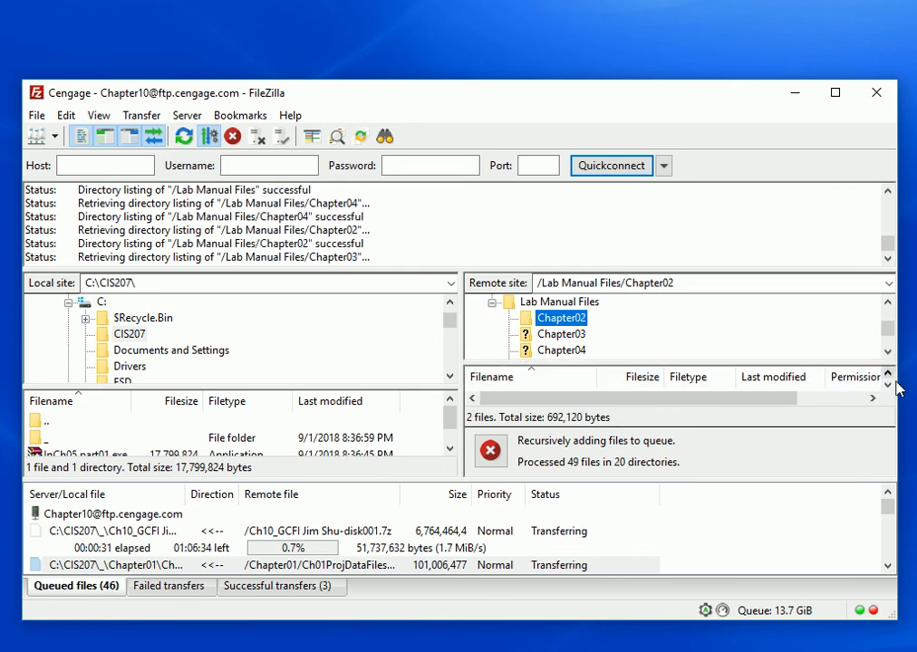
pyautogui.click(539, 334)
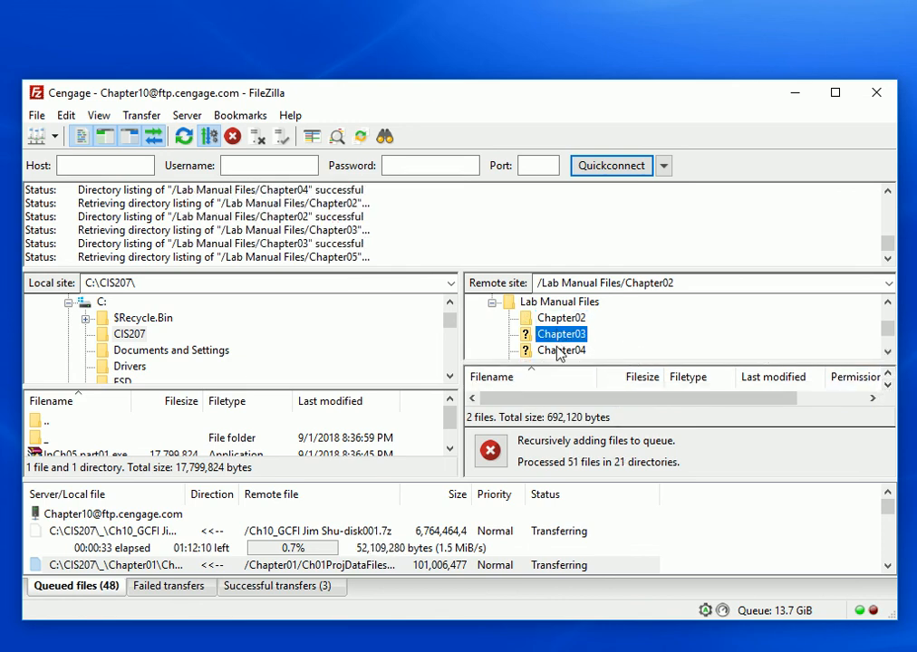
pyautogui.click(559, 351)
pyautogui.click(566, 336)
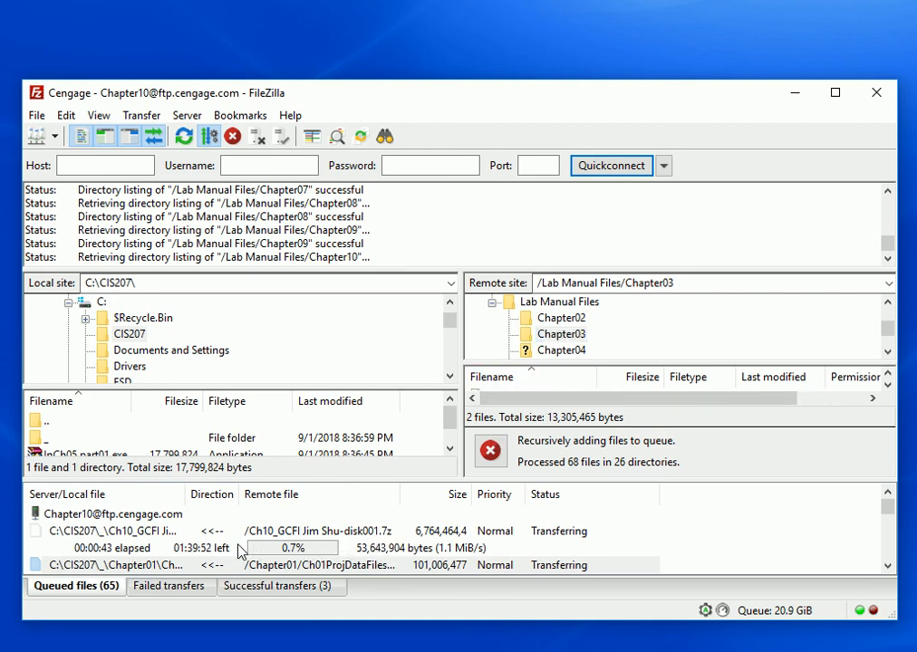
pyautogui.click(212, 536)
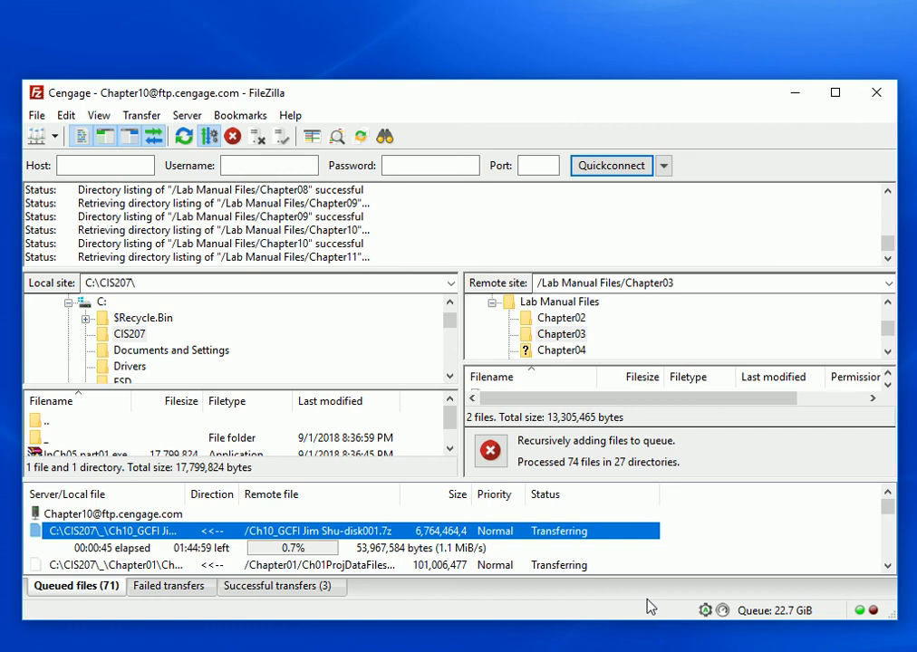